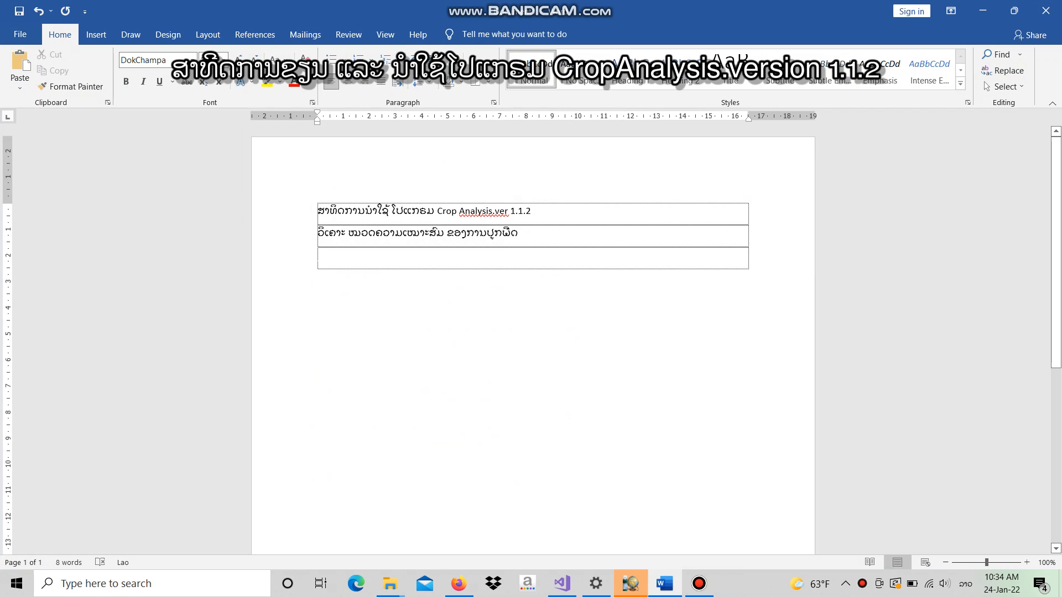
- Start a numbered list in the table's empty third row with the item "ເລືອກພືດທີ່ທ່ານ ຕ້ອງການ ປູກໃນພື້ນທີ່ດັ່ງກ່າວ"
{"action": "type", "text": "1."}
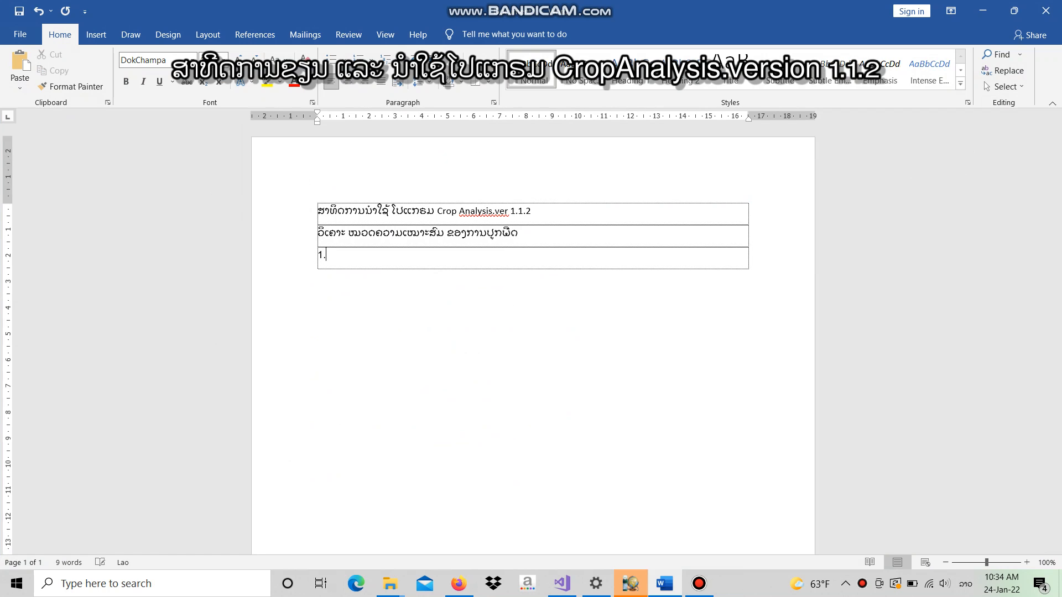
{"action": "type", "text": " ເລືອກພ"}
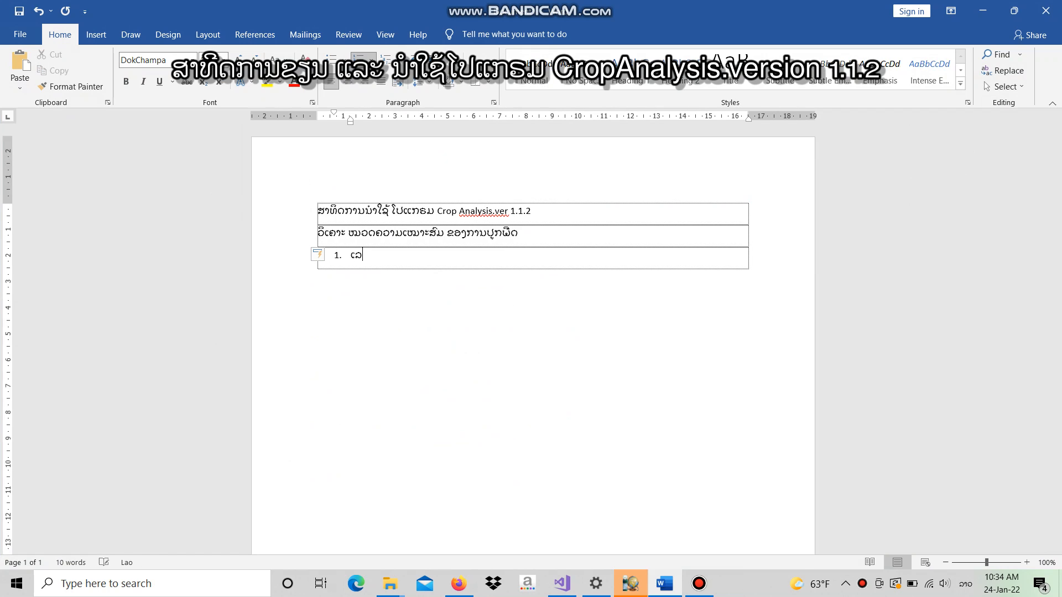
{"action": "type", "text": "ືດທີ່ທ່ານ ຕ້ອງການ ປູກໃນພື້ນທີ່"}
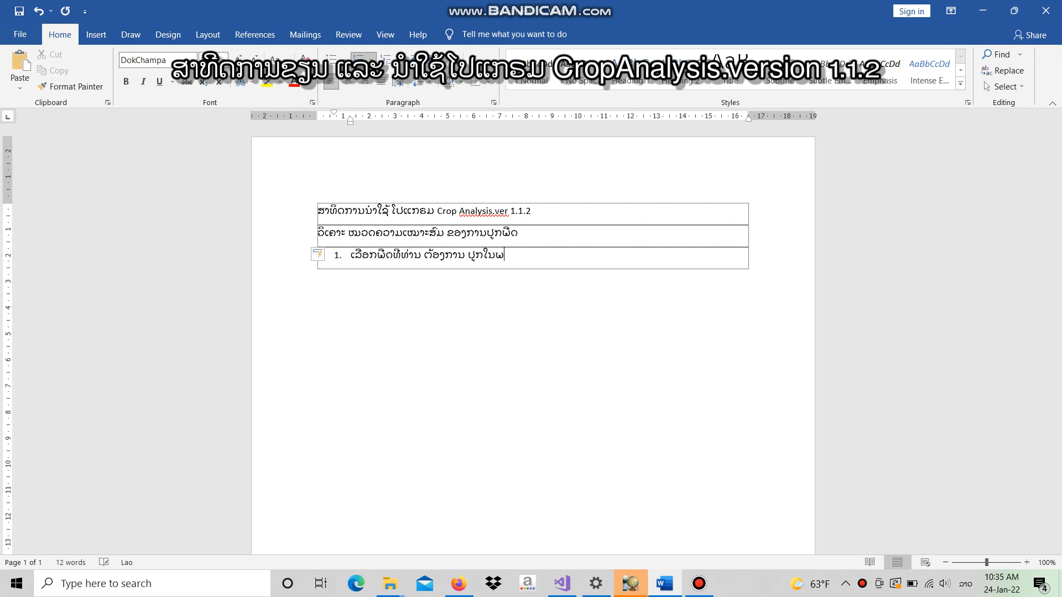
{"action": "type", "text": "ດັ່ງກ່າວ"}
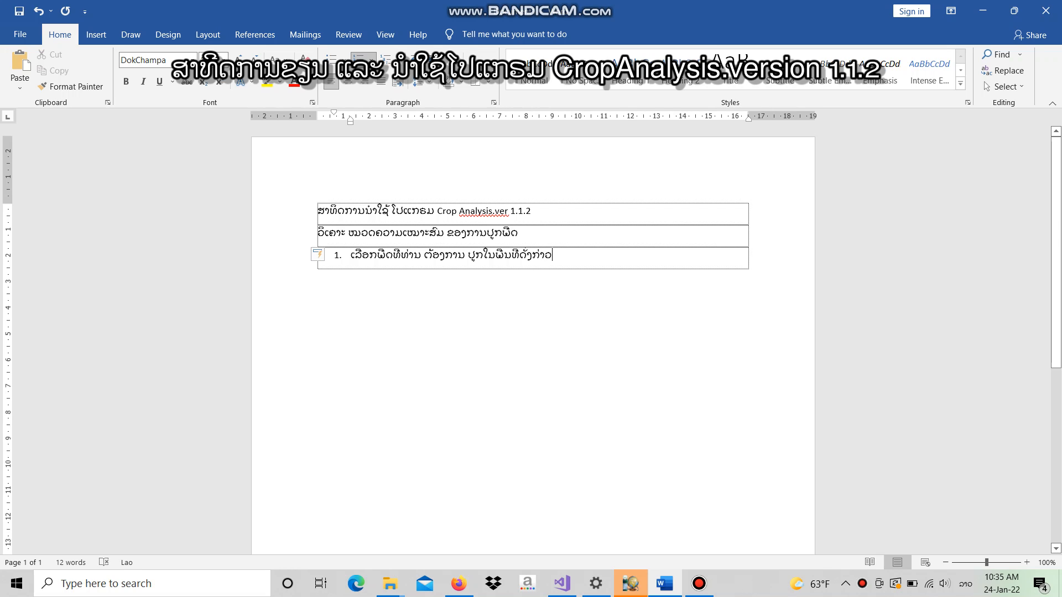
- Switch to Crop ANALYSIS, open the crop suitability form (suitable_for_crop) maximized, and choose ເຂົ້ານາ as the crop
{"action": "key", "text": "alt+Tab"}
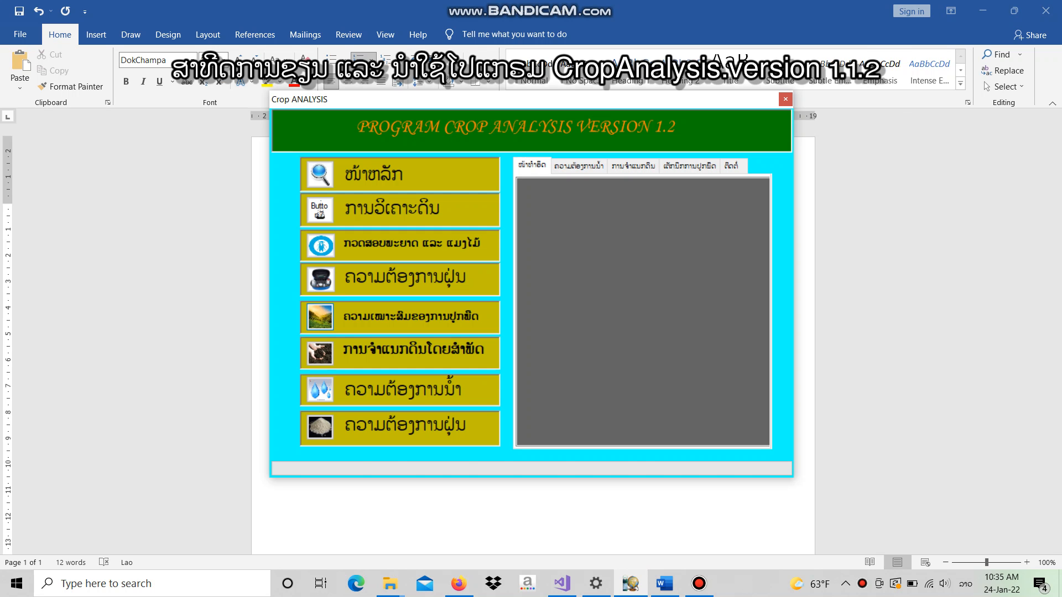
{"action": "left_click", "coordinate": [320, 317]}
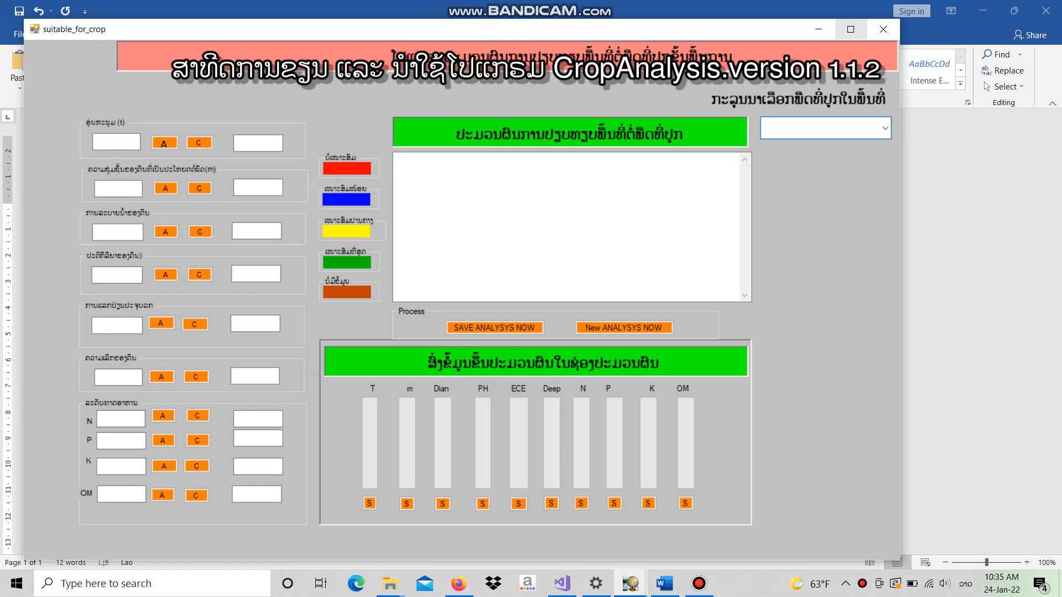
{"action": "left_click", "coordinate": [851, 29]}
{"action": "left_click", "coordinate": [861, 104]}
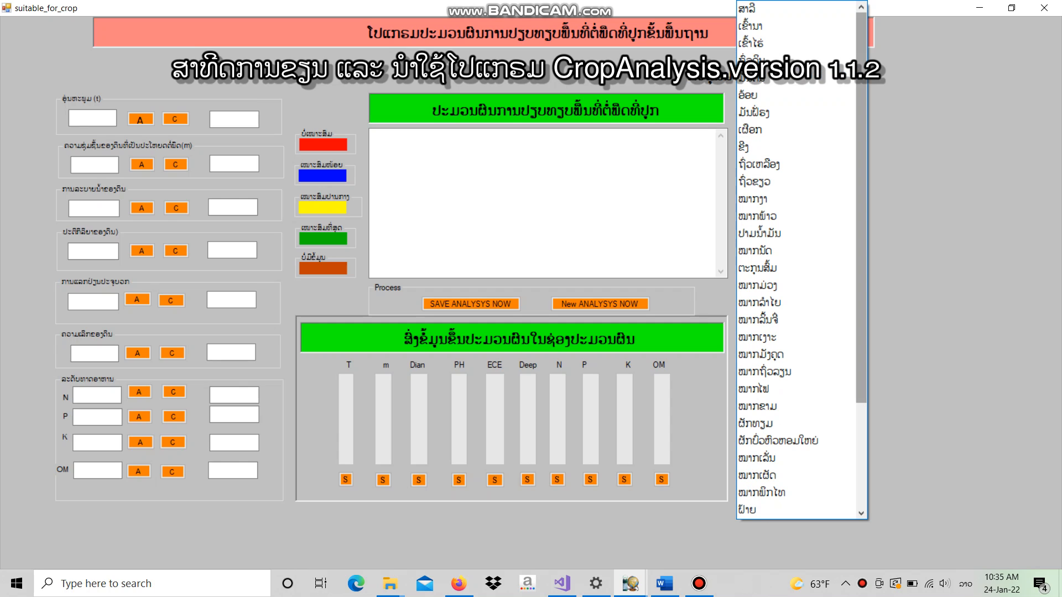
{"action": "scroll", "coordinate": [861, 249], "scroll_direction": "down", "scroll_amount": 2}
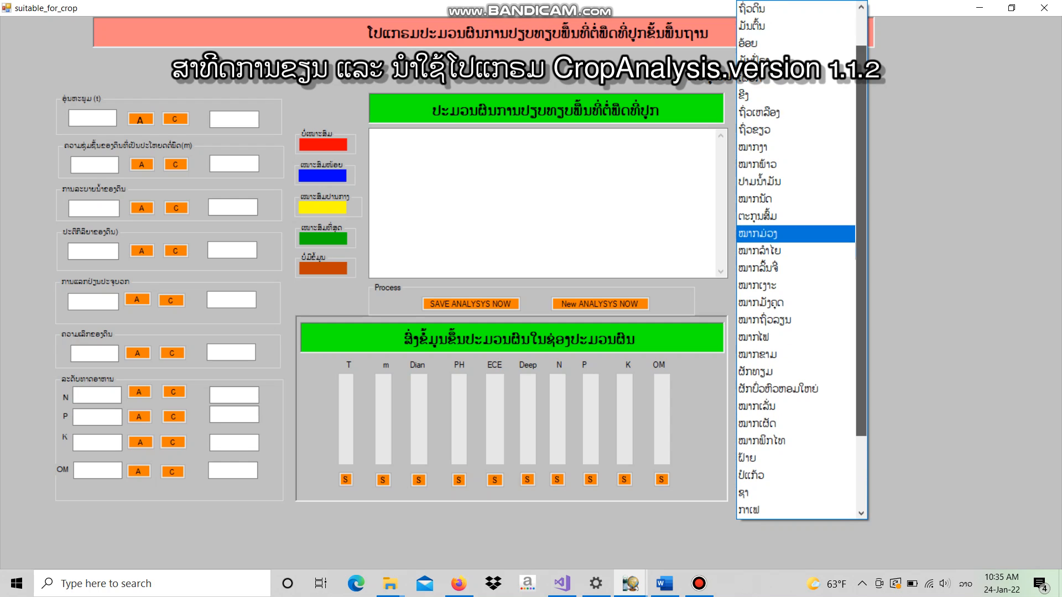
{"action": "scroll", "coordinate": [774, 94], "scroll_direction": "up", "scroll_amount": 2}
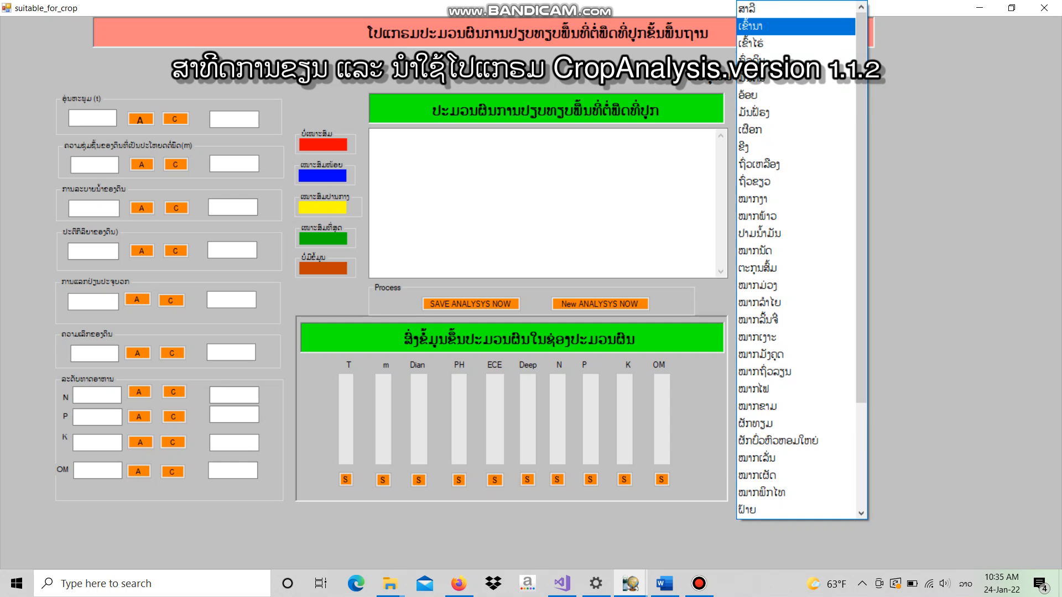
{"action": "left_click", "coordinate": [769, 26]}
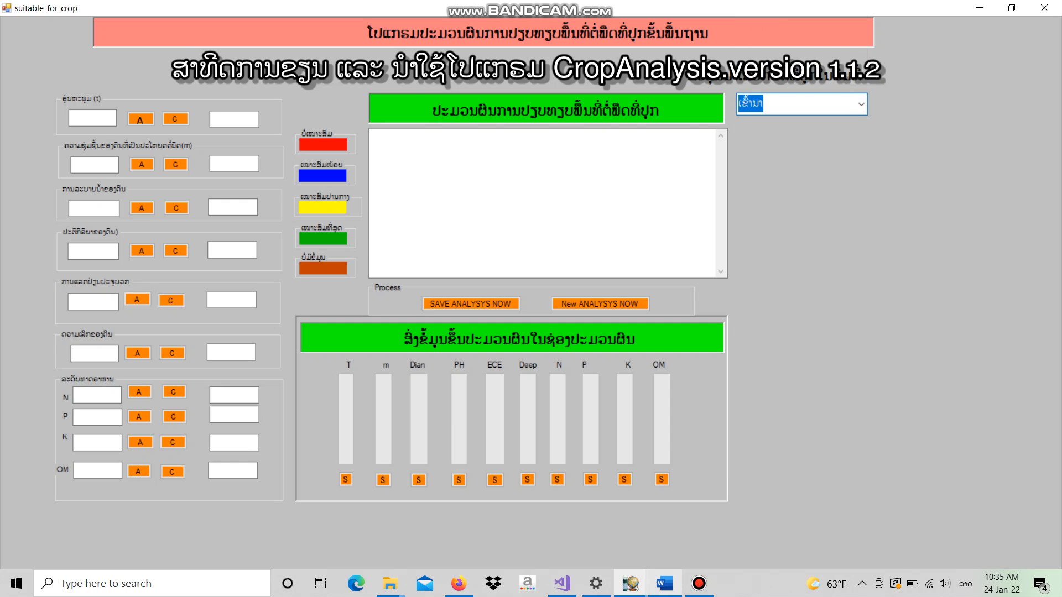
- Switch to the Word document and add the second list item "ໃນຄັ້ງນີ້ຂ້າພະເຈົ້າໄດ້ເລືອກເປັນເຂົ້ານາ"
{"action": "left_click", "coordinate": [664, 583]}
{"action": "key", "text": "Return"}
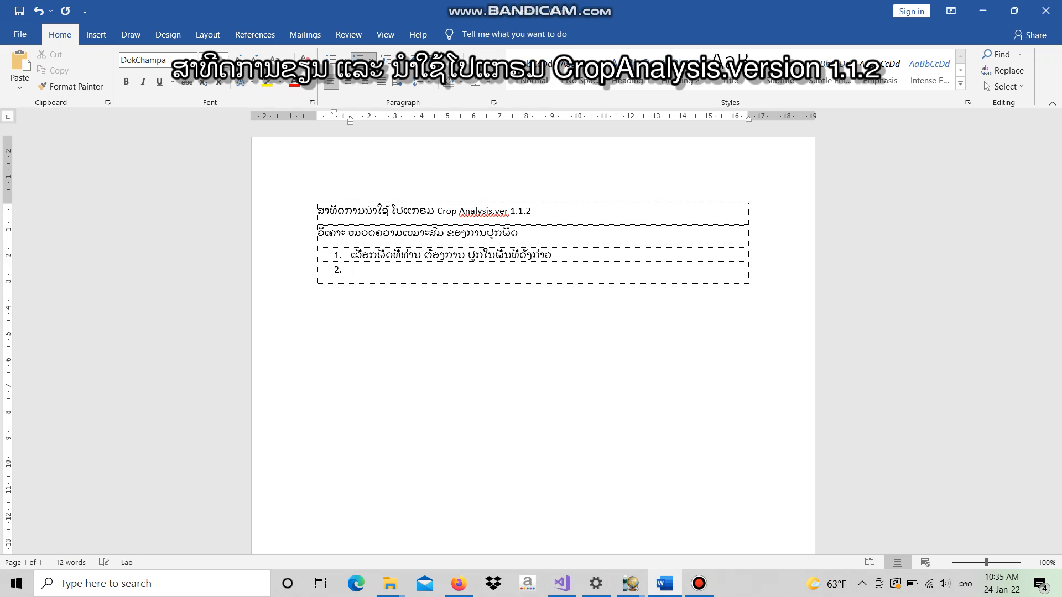
{"action": "type", "text": "ໃນຄັ້ງນີ້ຂ້າພະເຈົ້າໄດ້ເລືອກ"}
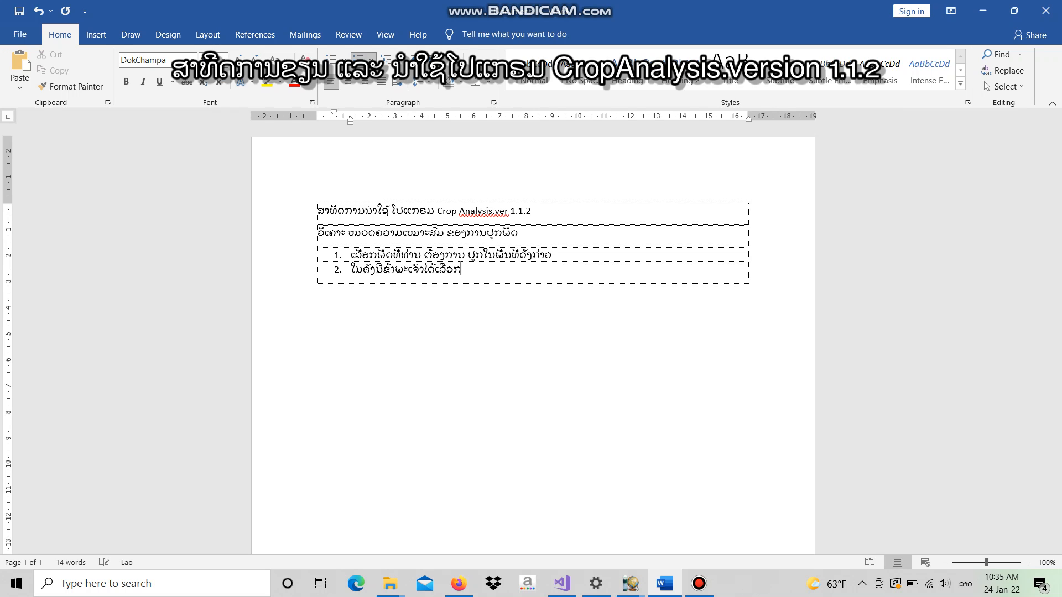
{"action": "type", "text": "ເປັນດຂົ້ານາ"}
- Switch to the suitable_for_crop form, review the crop list with ເຂົ້ານາ kept, and place the cursor in the temperature (t) input field
{"action": "mouse_move", "coordinate": [630, 584]}
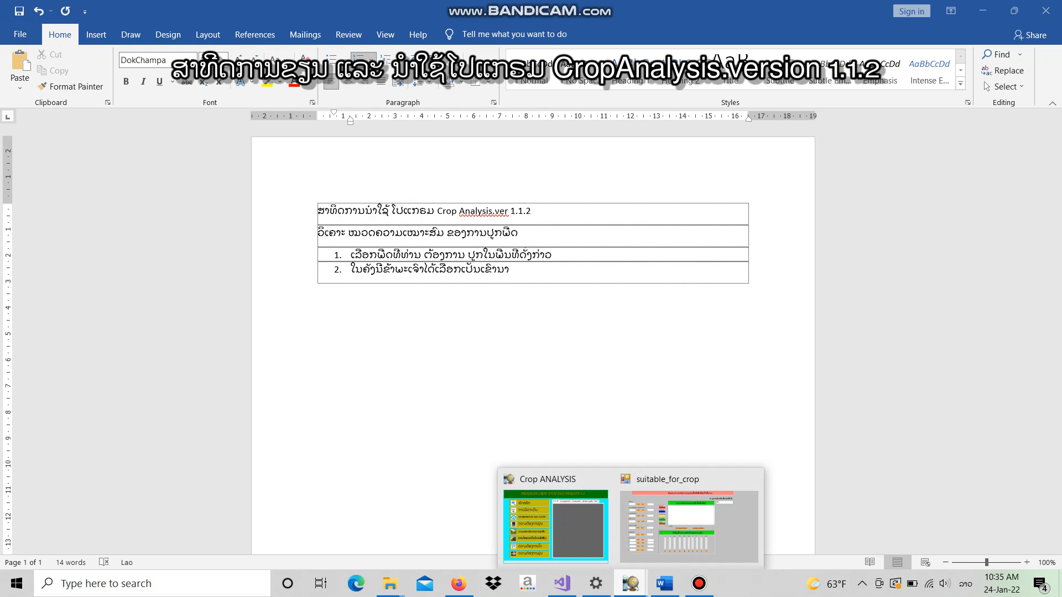
{"action": "left_click", "coordinate": [691, 519]}
{"action": "left_click", "coordinate": [861, 104]}
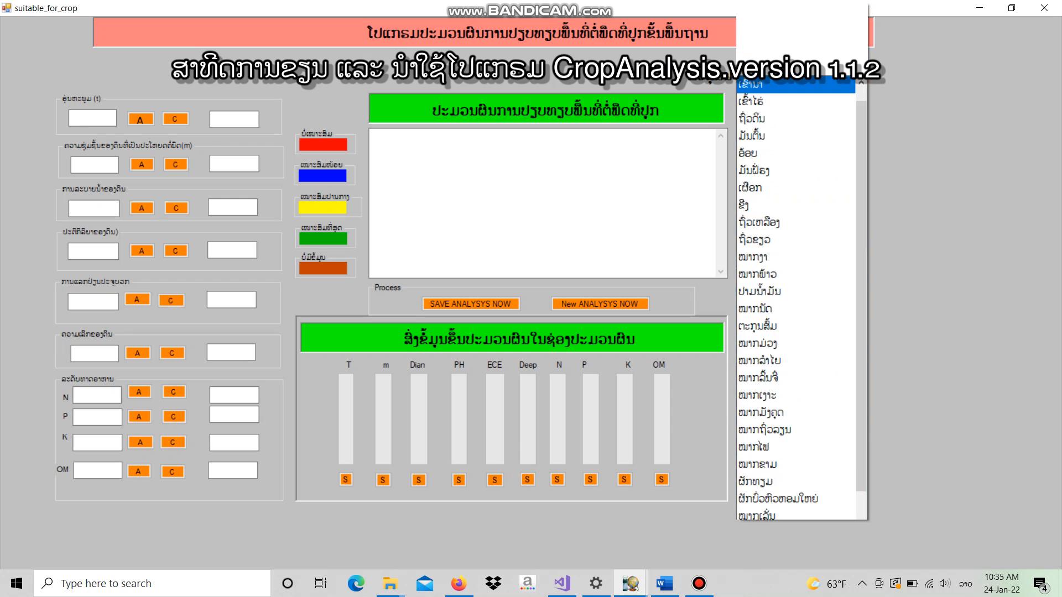
{"action": "left_click", "coordinate": [774, 9]}
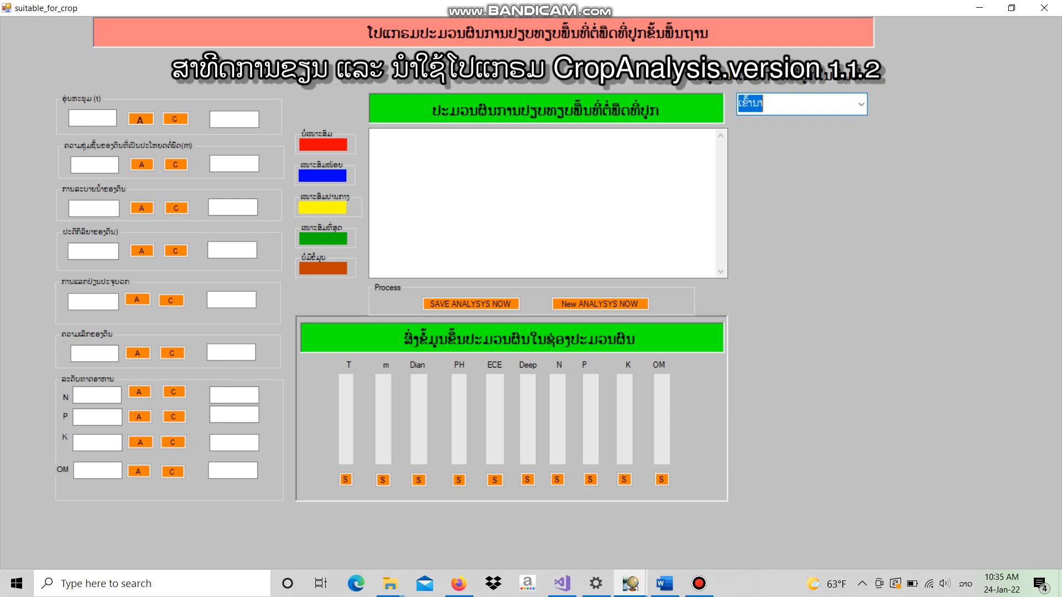
{"action": "left_click", "coordinate": [93, 118]}
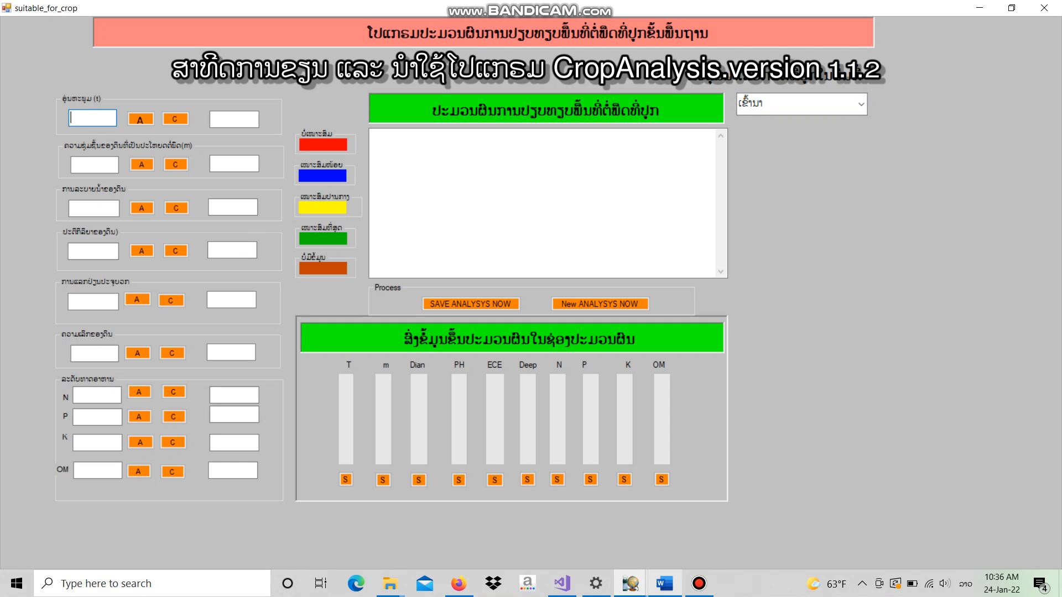
- Switch to the Word document and add the third list item "ໃສ່ອຸນຫະພູມໃນພື້ນທີ່ດັ່ງກ່າວ"
{"action": "mouse_move", "coordinate": [664, 583]}
{"action": "left_click", "coordinate": [663, 514]}
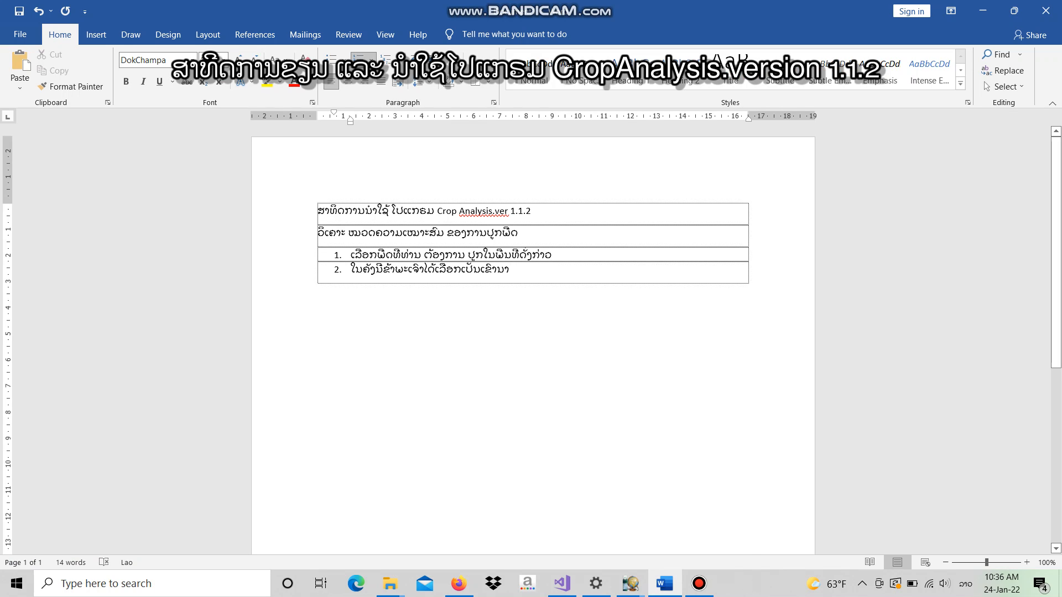
{"action": "key", "text": "Tab"}
{"action": "type", "text": "ໃສ່ອຸນຫ"}
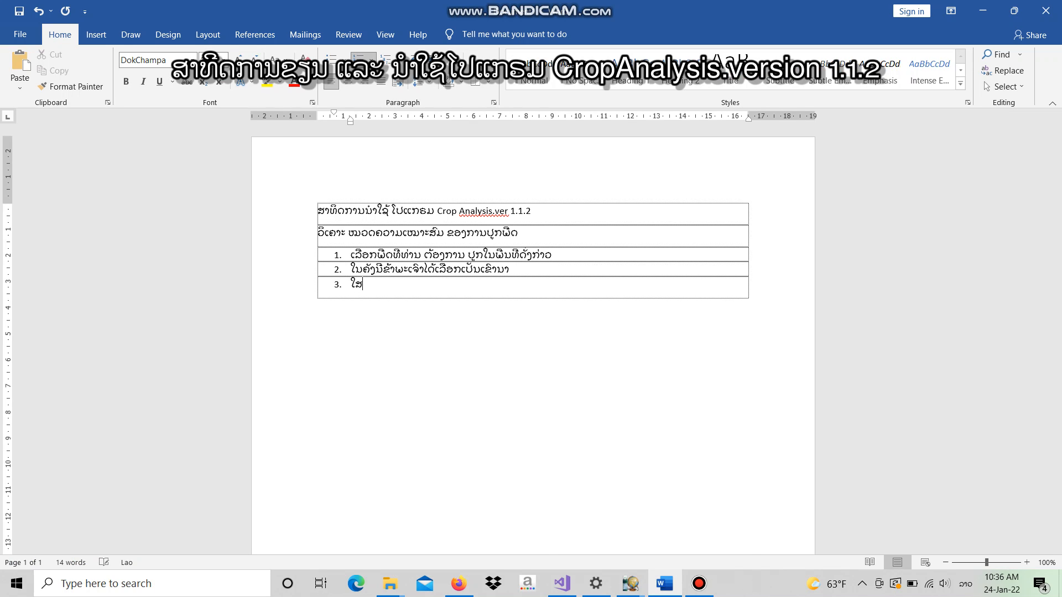
{"action": "type", "text": "ະພູມໃນພື້ນທີ່ດັ່ງກ່າວ"}
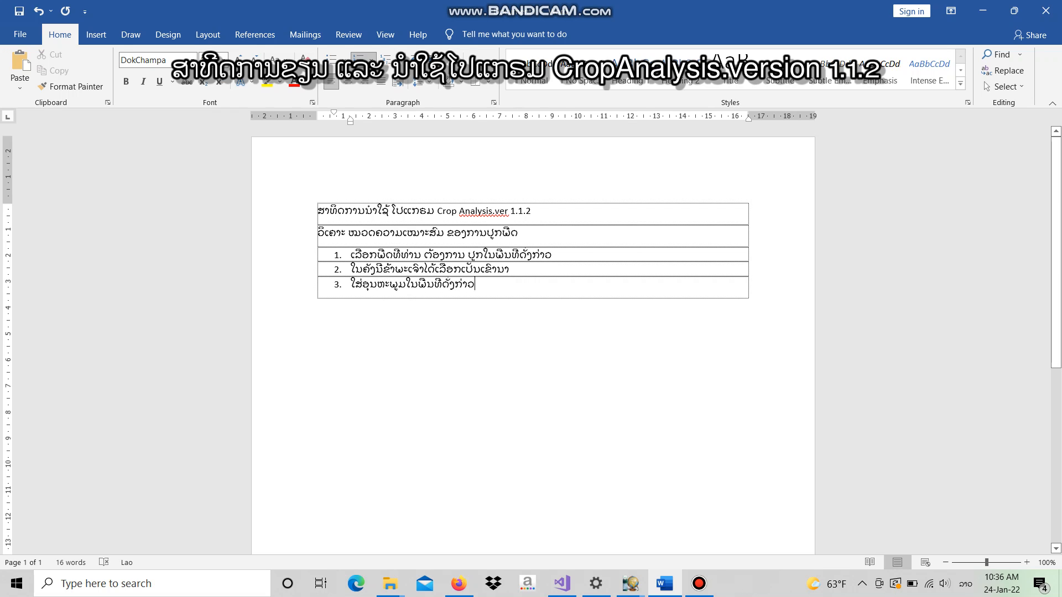
- Switch to the suitable_for_crop form, enter 35 as the temperature with the English keyboard, and run the temperature analysis
{"action": "mouse_move", "coordinate": [699, 583]}
{"action": "mouse_move", "coordinate": [630, 583]}
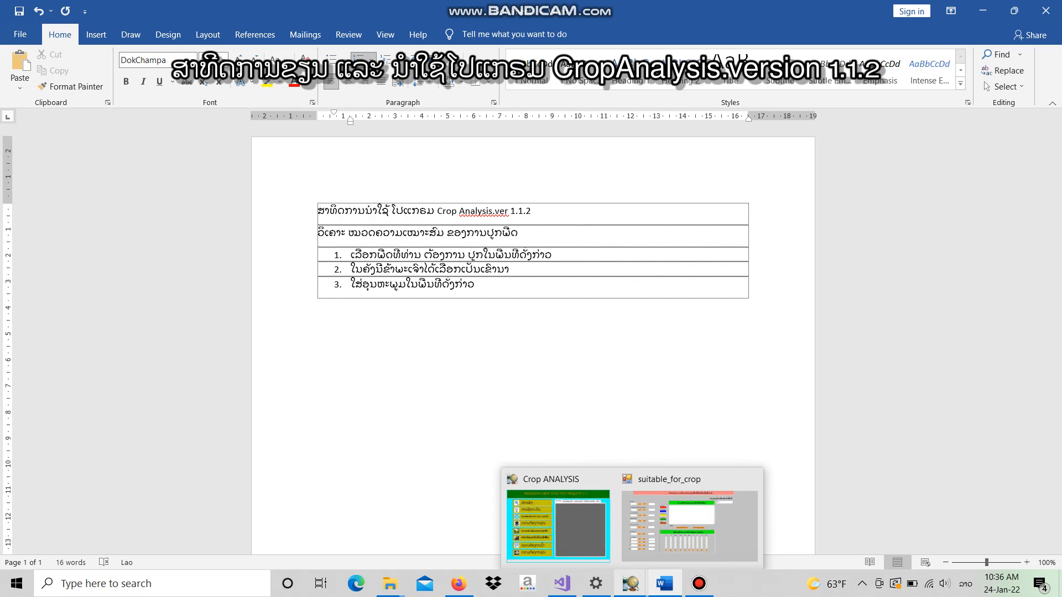
{"action": "left_click", "coordinate": [692, 517]}
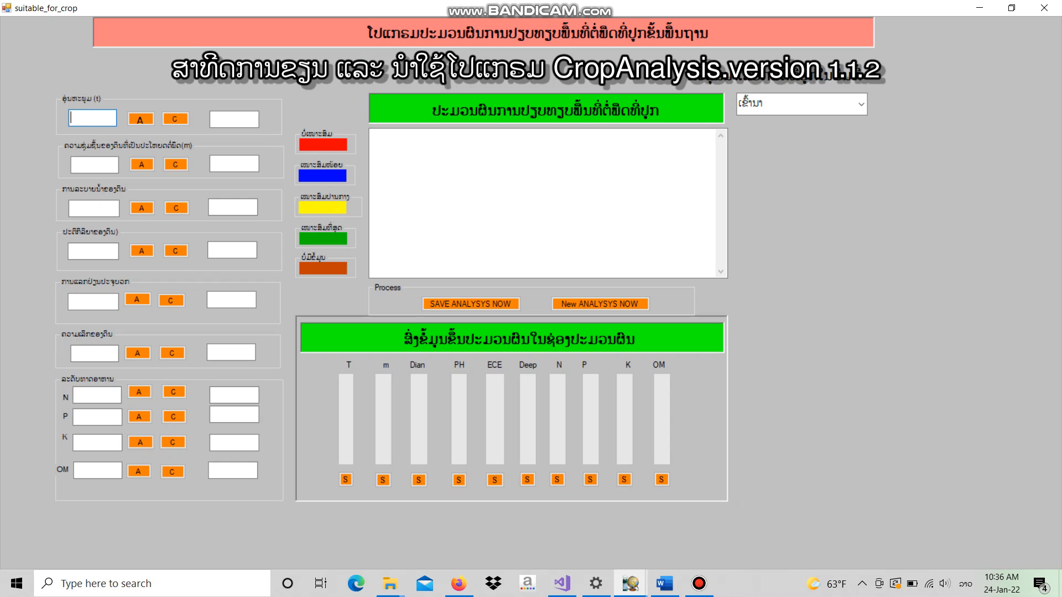
{"action": "key", "text": "super+space"}
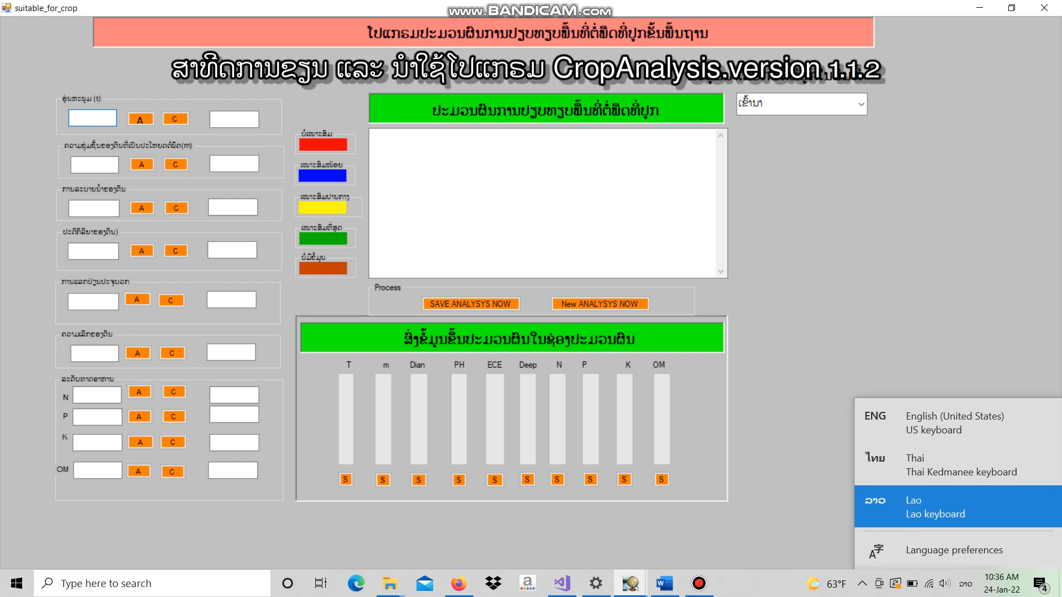
{"action": "type", "text": "35"}
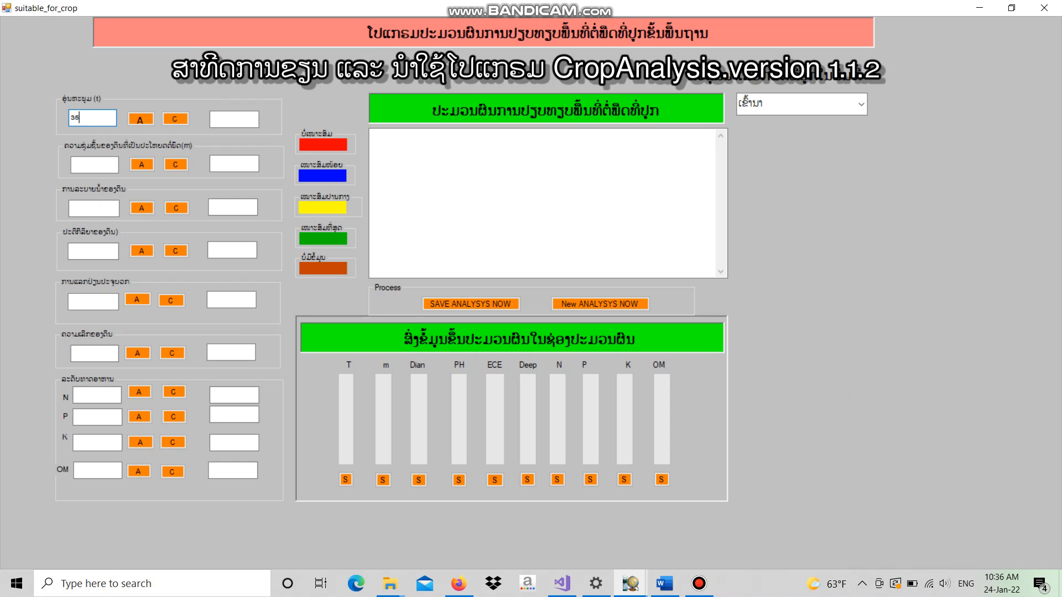
{"action": "left_click", "coordinate": [94, 165]}
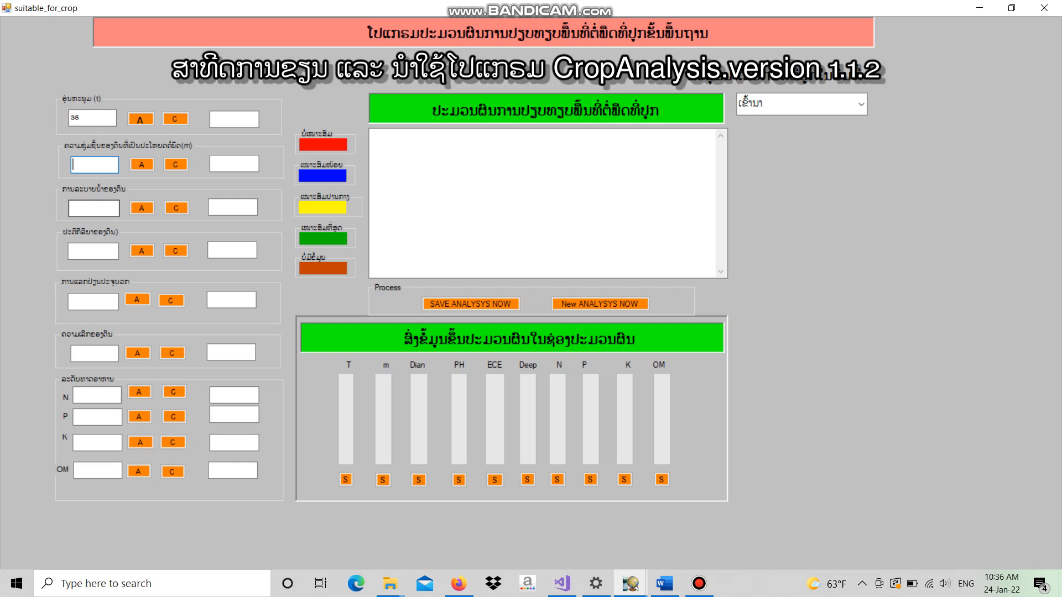
{"action": "key", "text": "Tab"}
{"action": "key", "text": "Tab"}
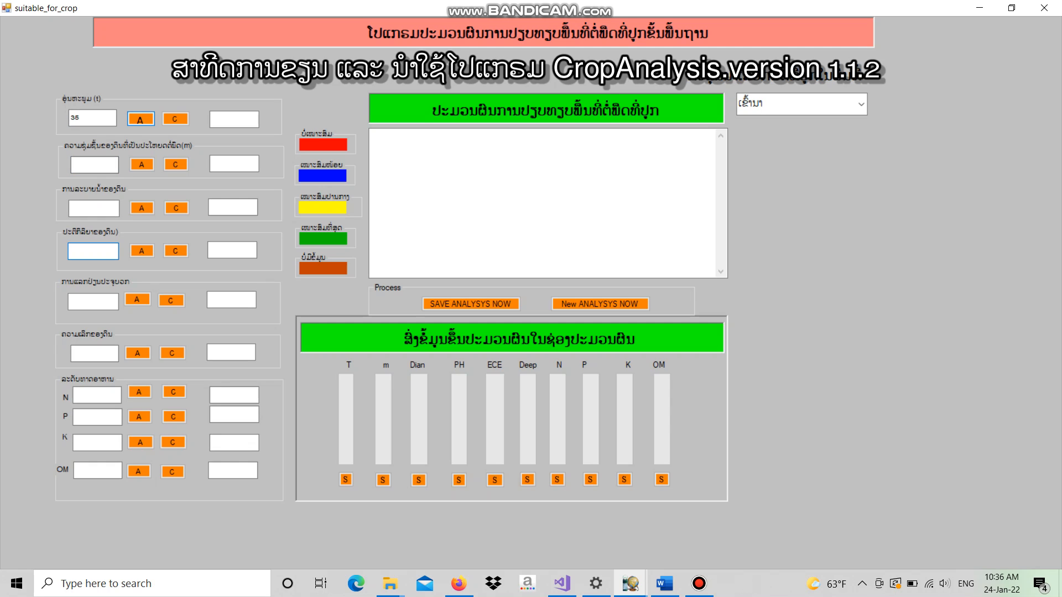
{"action": "left_click", "coordinate": [141, 119]}
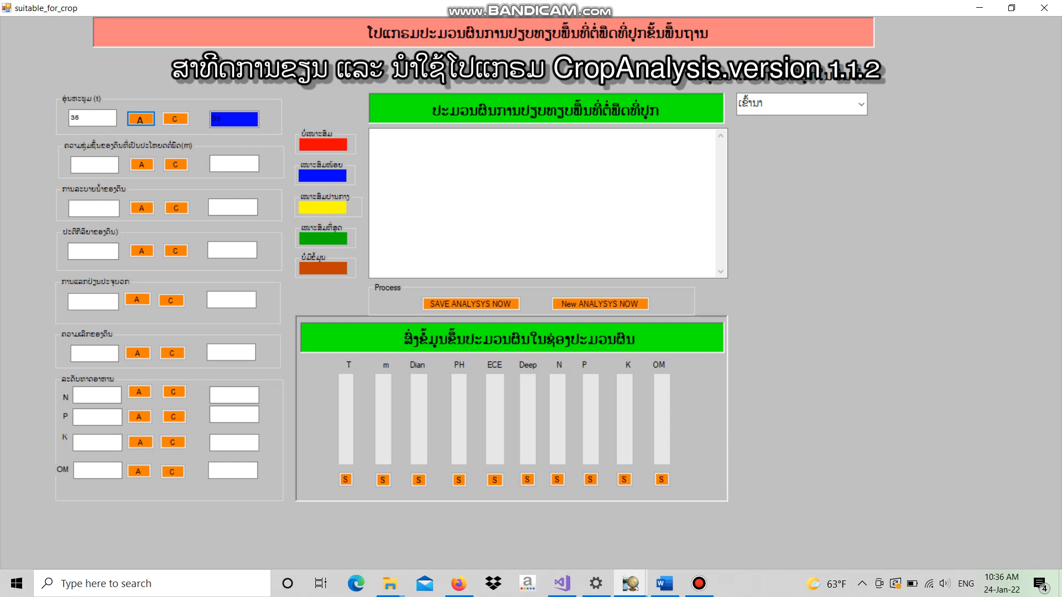
- Switch to the Word document and add an empty fourth item to the numbered list
{"action": "left_click", "coordinate": [664, 583]}
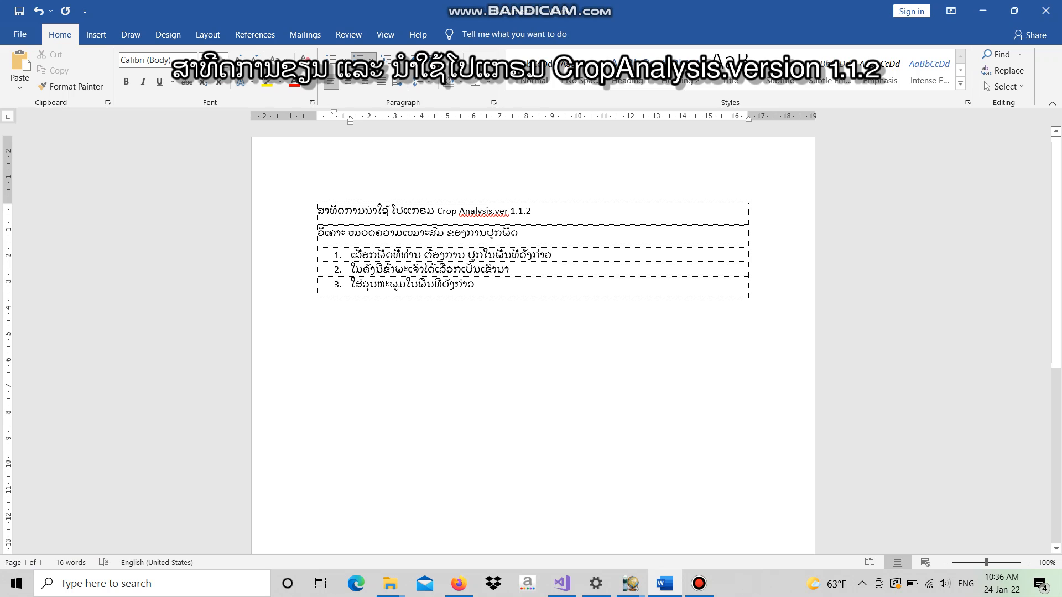
{"action": "key", "text": "Return"}
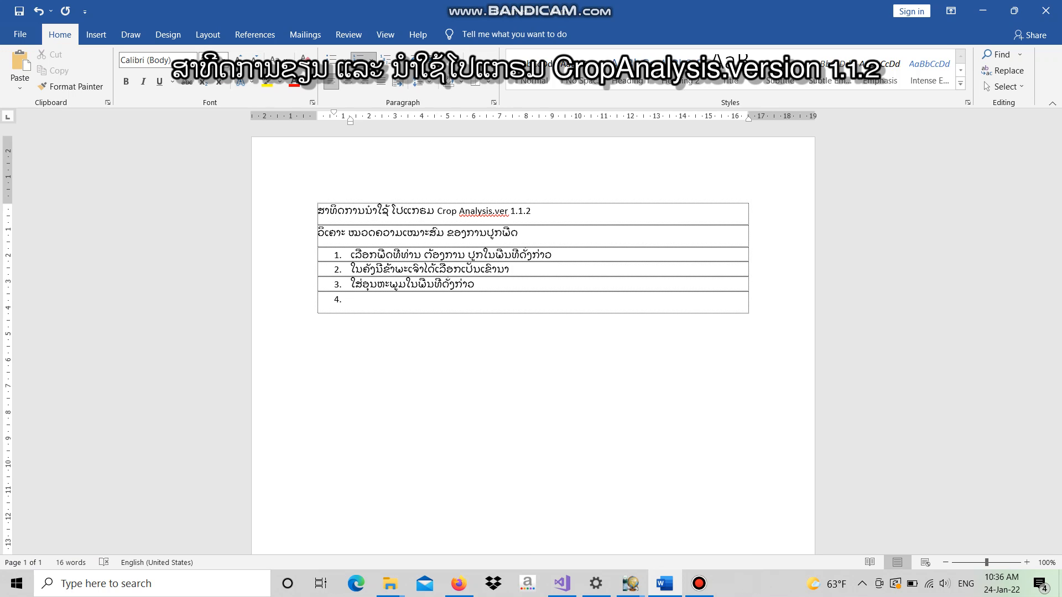
{"action": "type", "text": "0hkrtg"}
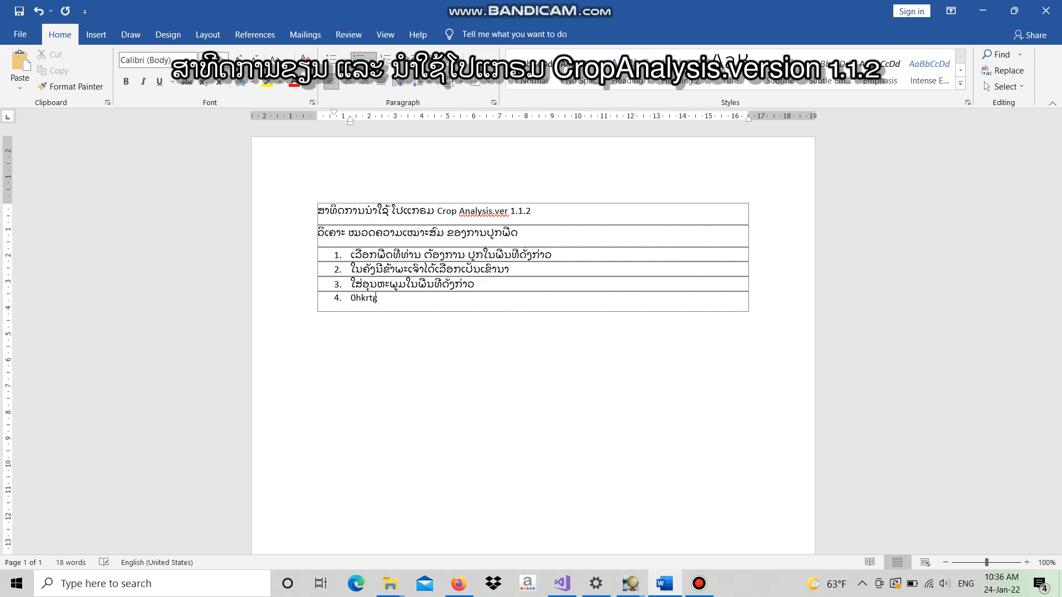
{"action": "type", "text": "9Qk.lj"}
{"action": "key", "text": "BackSpace"}
{"action": "key", "text": "BackSpace"}
{"action": "key", "text": "BackSpace"}
{"action": "key", "text": "BackSpace"}
{"action": "key", "text": "BackSpace"}
{"action": "key", "text": "BackSpace"}
{"action": "key", "text": "BackSpace"}
{"action": "key", "text": "BackSpace"}
{"action": "key", "text": "BackSpace"}
{"action": "key", "text": "BackSpace"}
{"action": "key", "text": "BackSpace"}
{"action": "key", "text": "BackSpace"}
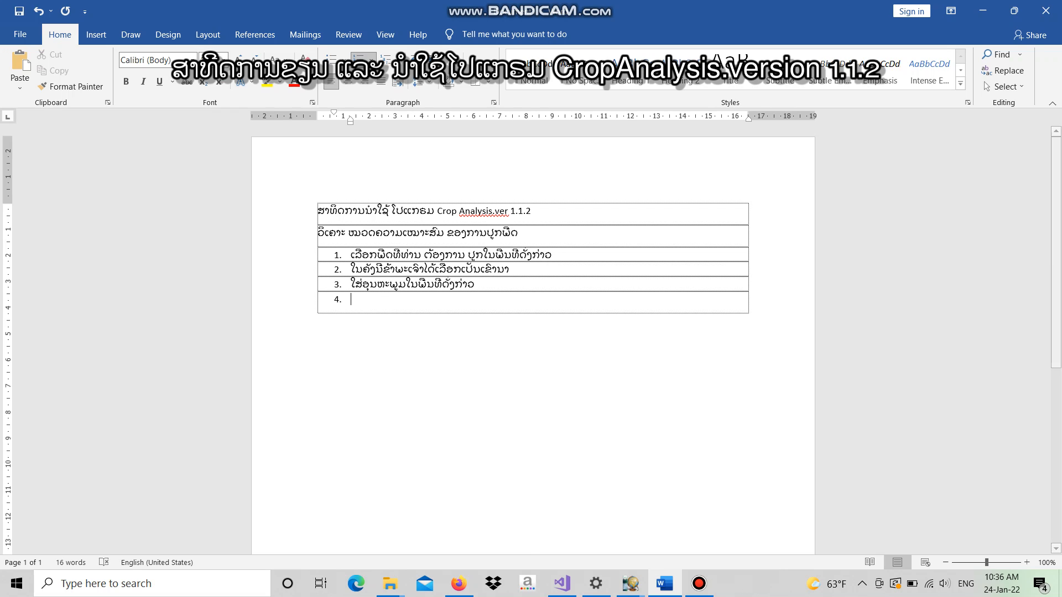
- Begin the fourth list item with "ຂ້າພະຈົ້າໃສ່ 35", using the Lao keyboard for the words and the English keyboard for the number
{"action": "key", "text": "super+space"}
{"action": "key", "text": "super+space"}
{"action": "key", "text": "super+space"}
{"action": "type", "text": "ຂ້"}
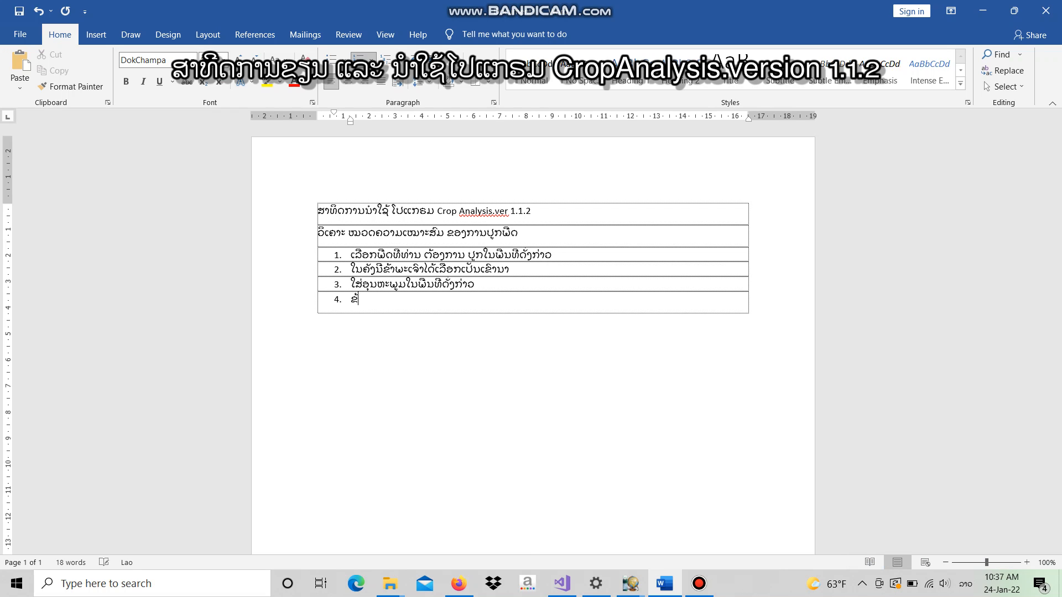
{"action": "type", "text": "າພະຈ້າໃສ່"}
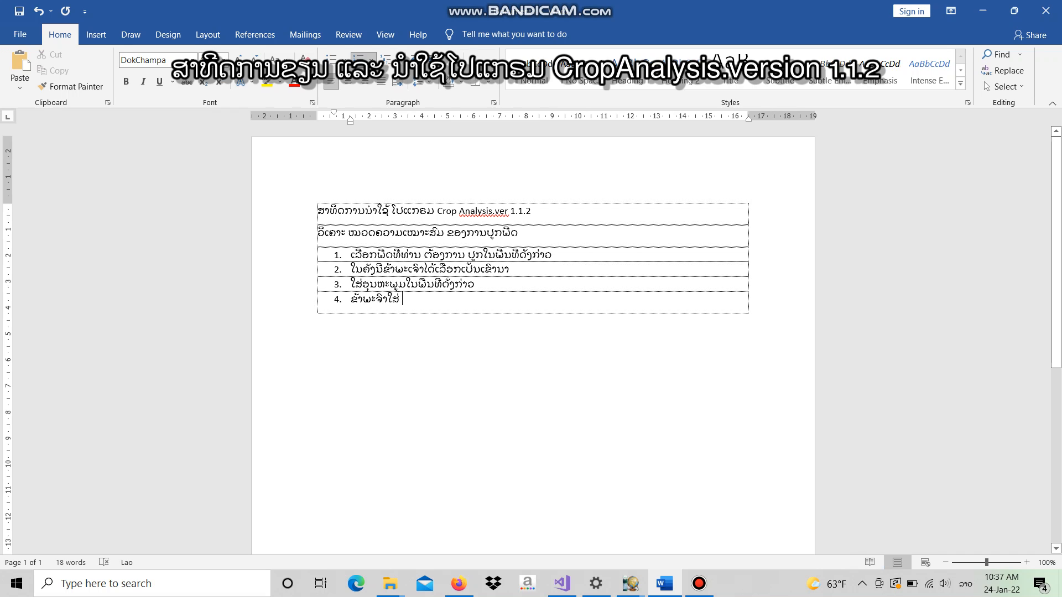
{"action": "key", "text": "super+space"}
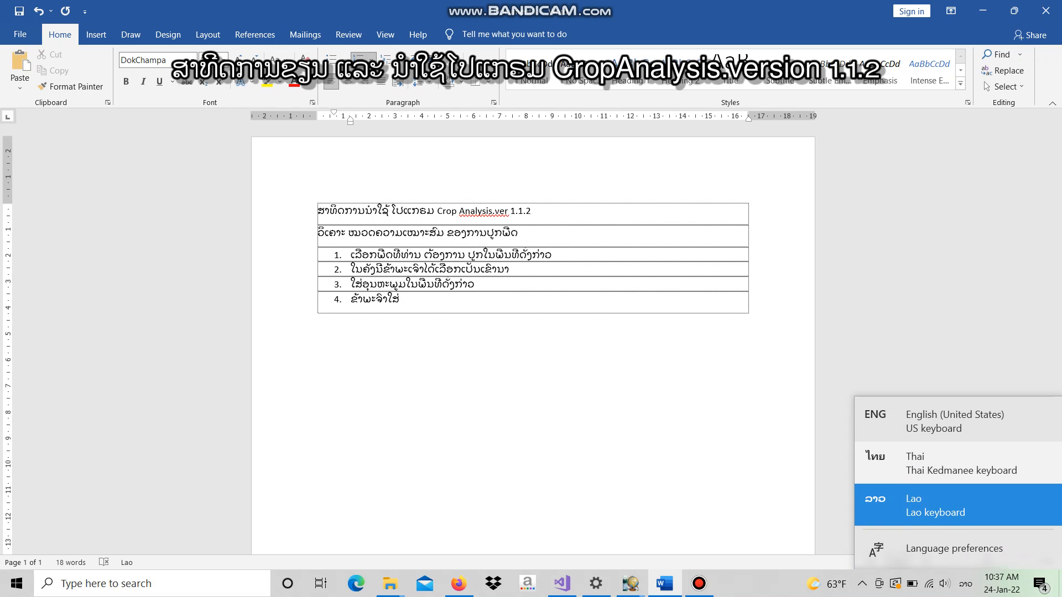
{"action": "type", "text": "3"}
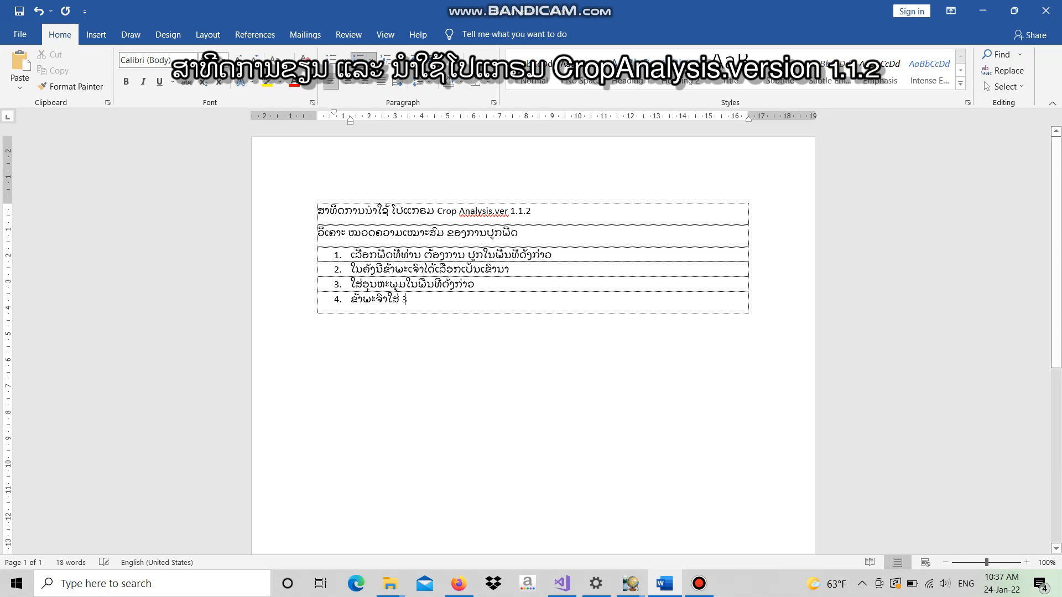
{"action": "type", "text": "5"}
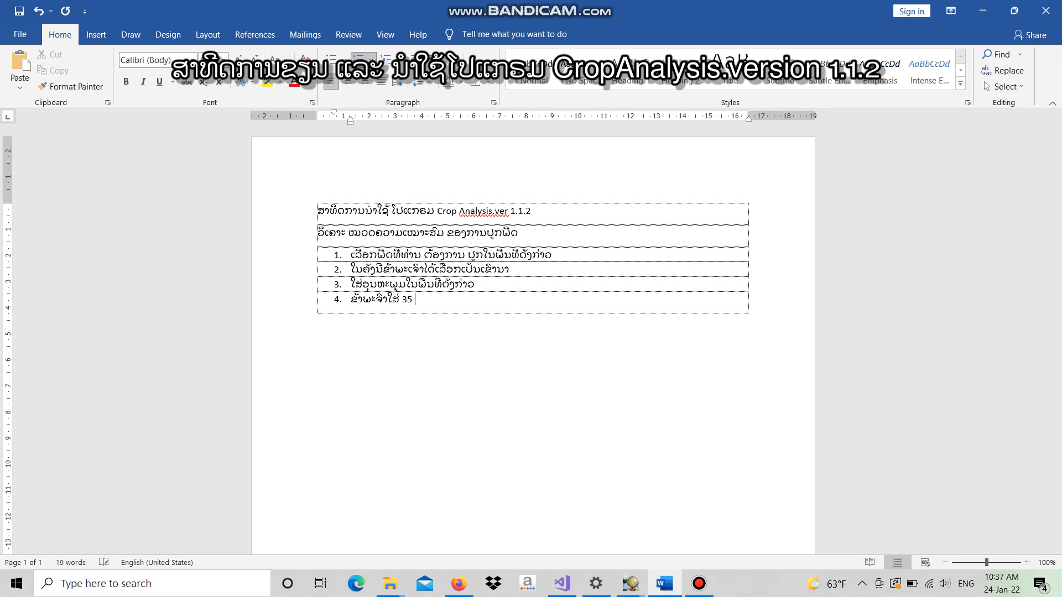
- Continue the fourth list item with "ເມື່ອກົດ ປຸ່ມ A", using the Lao keyboard for the words and the English keyboard for the letter
{"action": "key", "text": "super+space"}
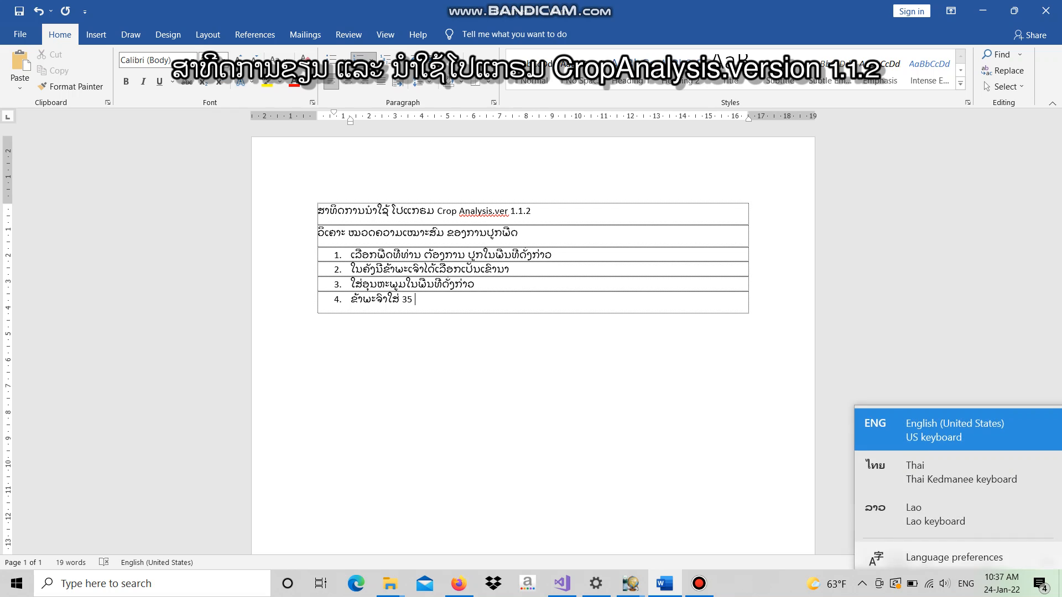
{"action": "key", "text": "super+space"}
{"action": "key", "text": "super+space"}
{"action": "type", "text": "ເມື່ອກົດ "}
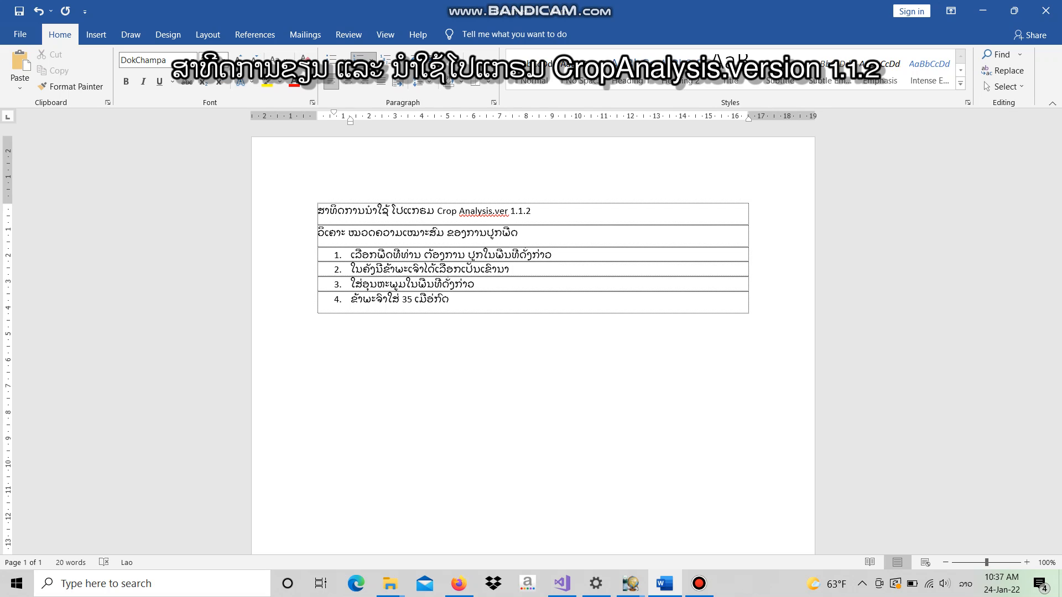
{"action": "type", "text": "ປຸ່ມ"}
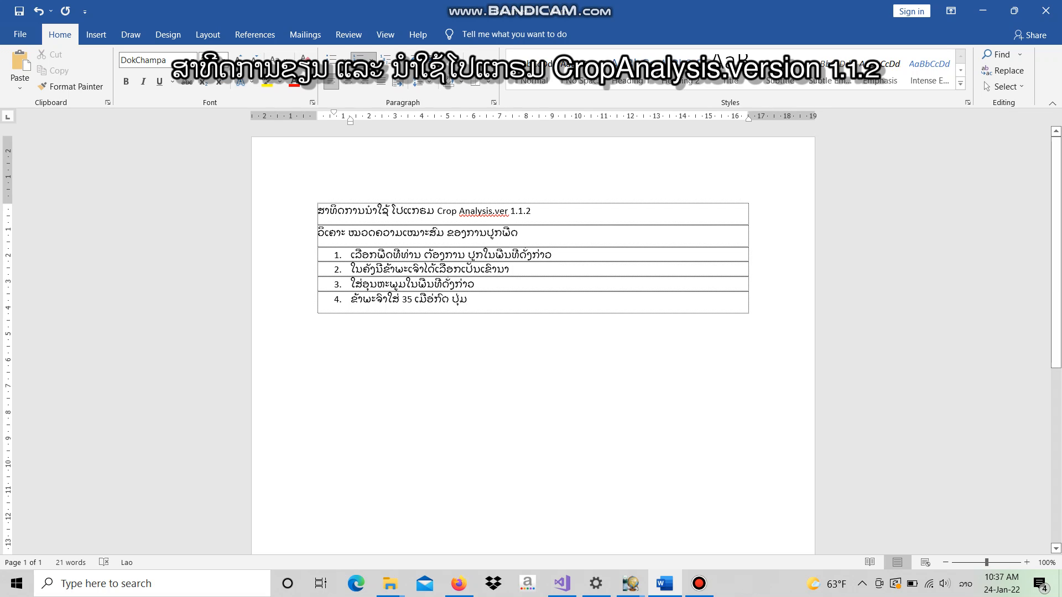
{"action": "key", "text": "super+space"}
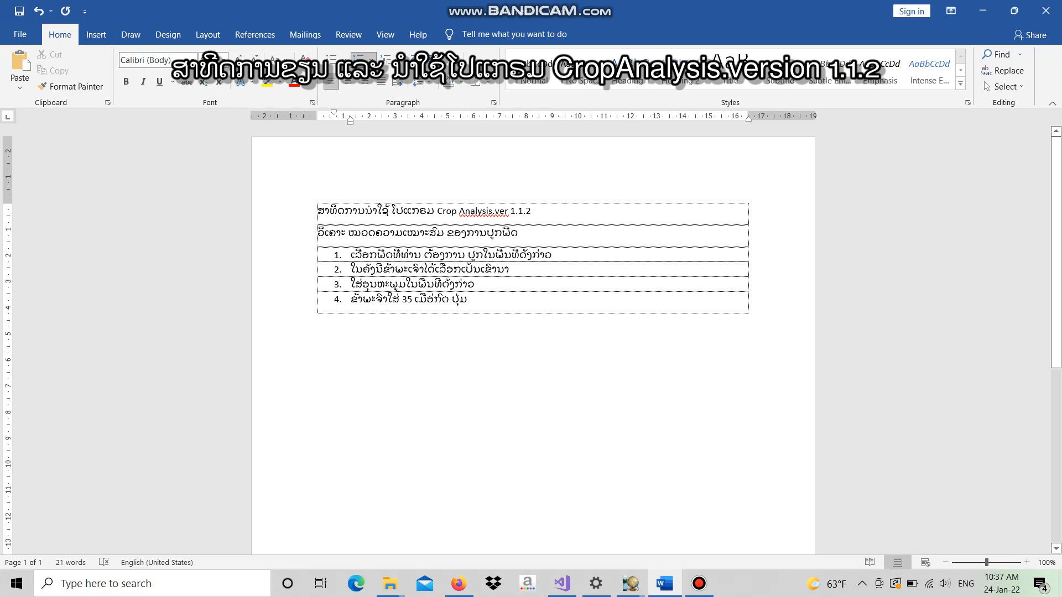
{"action": "type", "text": "A"}
- Finish the fourth list item in Lao with "ເຫັນໄດ້ວ່າ ເປັນສີຟ້າ ສະແດງວ່າ ເໝາະສົມໜ້ອຍ" and start the fifth item
{"action": "key", "text": "super+space"}
{"action": "key", "text": "super+space"}
{"action": "key", "text": "super+space"}
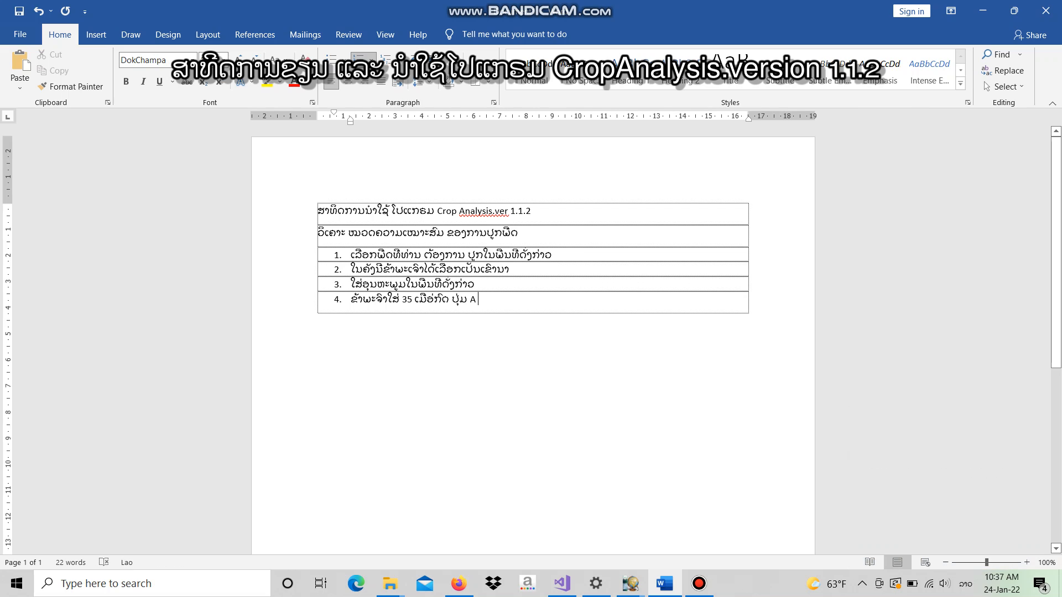
{"action": "type", "text": "ເຫັນ"}
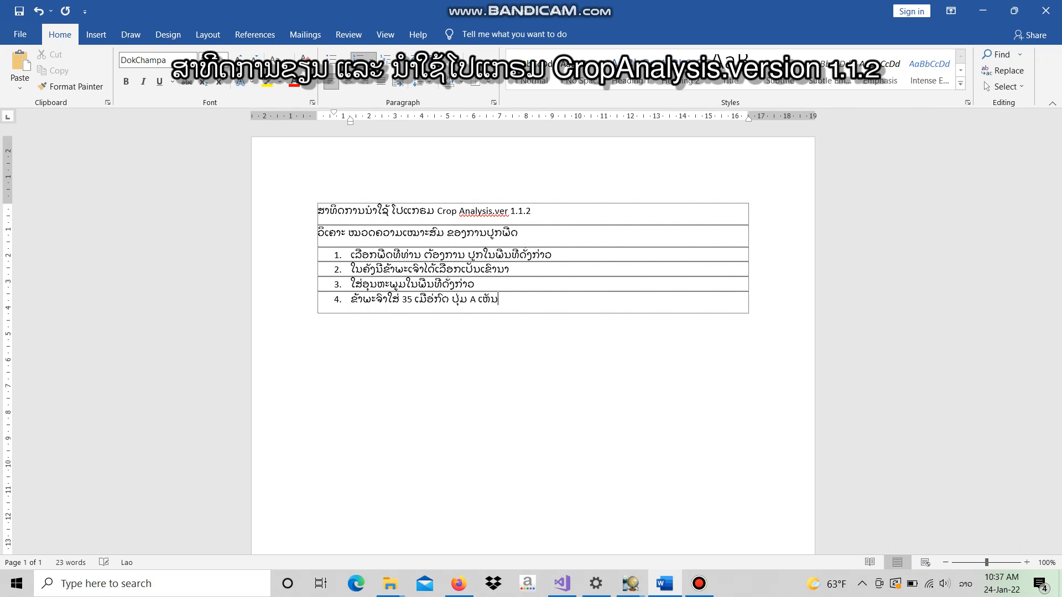
{"action": "type", "text": "ໄດ້ວ່າ ເປັນສີຟ້າ ສະແດງວ່າ"}
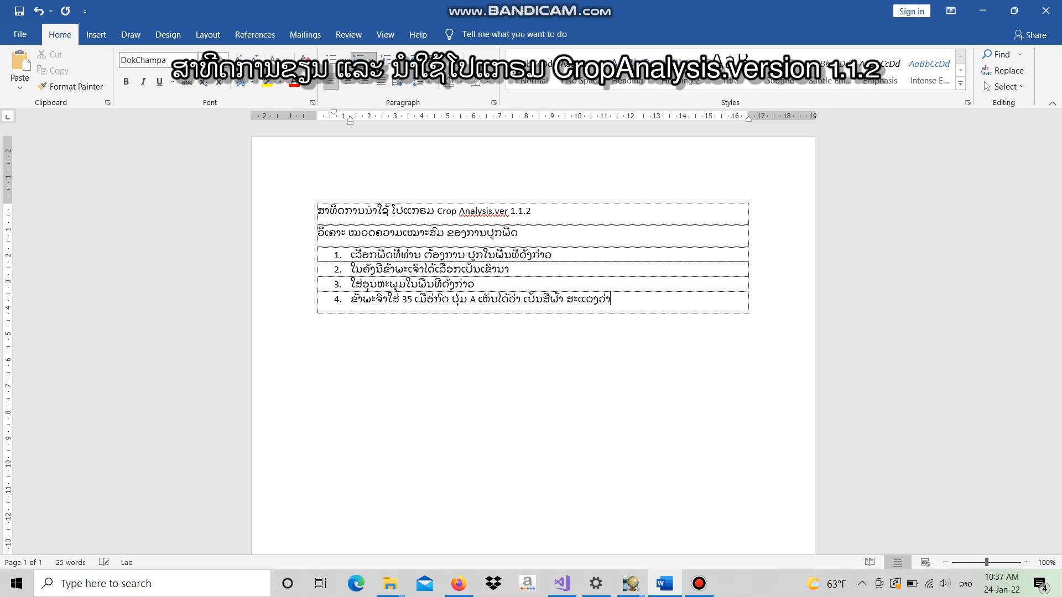
{"action": "type", "text": " ເໝາະສົມໜ້ອຍ"}
{"action": "key", "text": "Tab"}
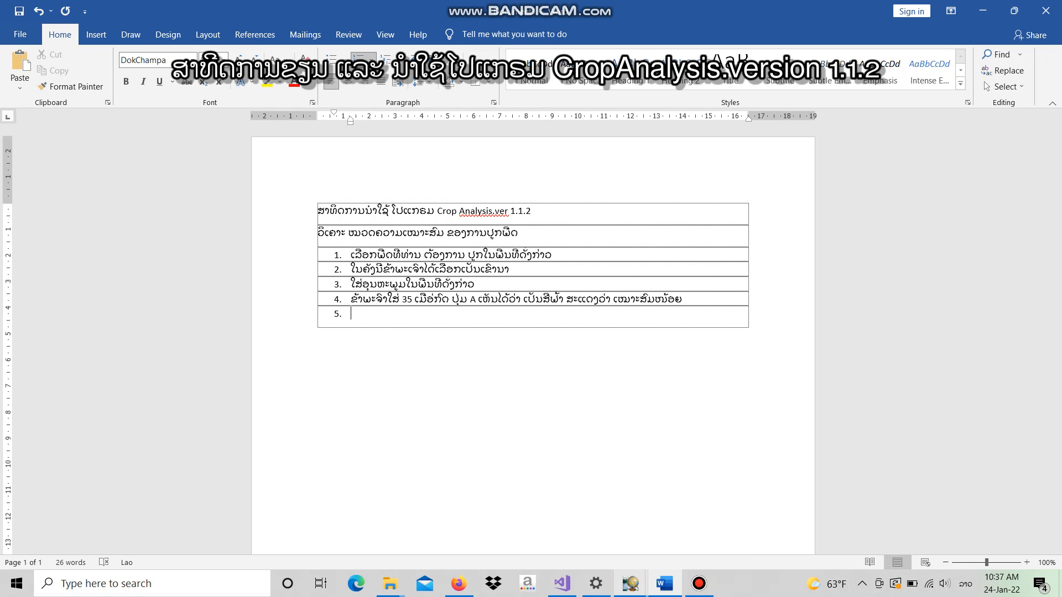
- Switch to the suitable_for_crop form to review the remaining input fields, and return to the Word document
{"action": "mouse_move", "coordinate": [630, 584]}
{"action": "left_click", "coordinate": [691, 517]}
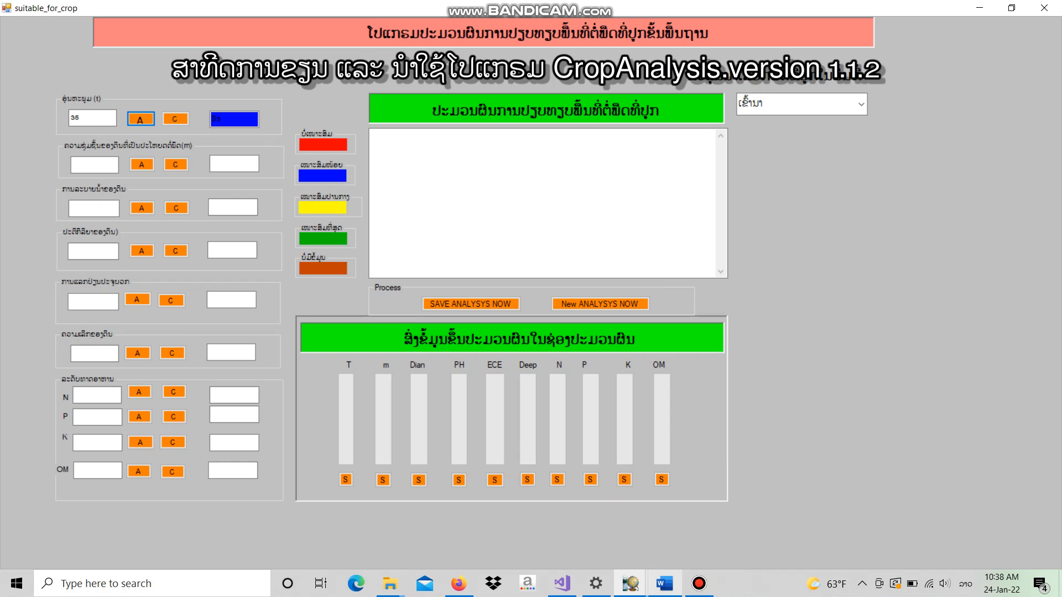
{"action": "left_click", "coordinate": [664, 583]}
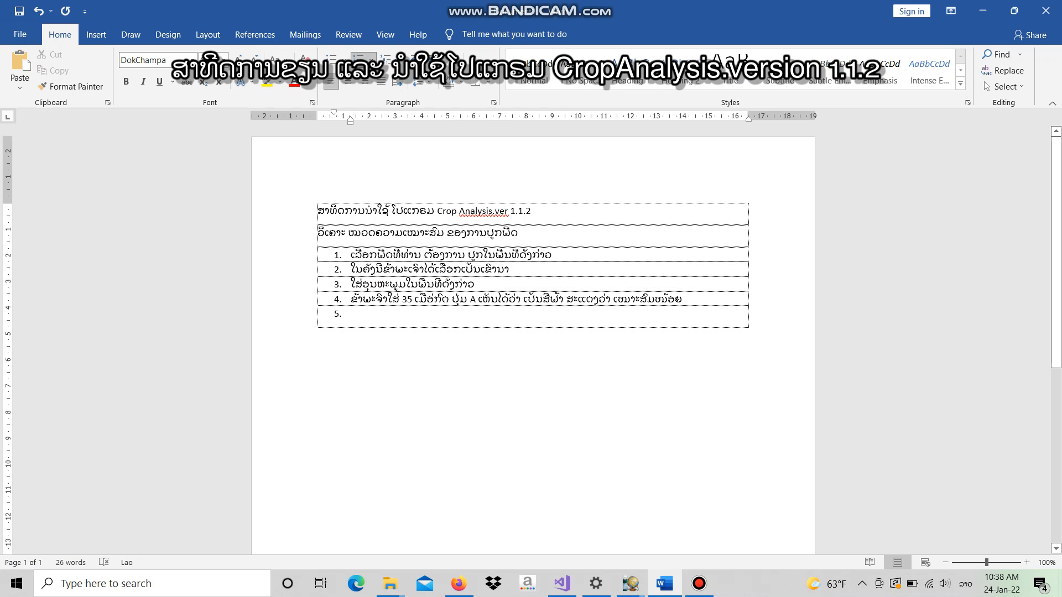
- Write "ສ່ວນຫ້ອງອື່ນໆກໍ່ໃສ່ແບບດຽວກັບ ແລ້ວ ກົດ" as the fifth list item
{"action": "type", "text": "ສ່ອນ"}
{"action": "type", "text": "ຫ້ອງອີ"}
{"action": "type", "text": "ນ"}
{"action": "type", "text": "ງກ"}
{"action": "type", "text": "່ໃສ່"}
{"action": "type", "text": "ແບ"}
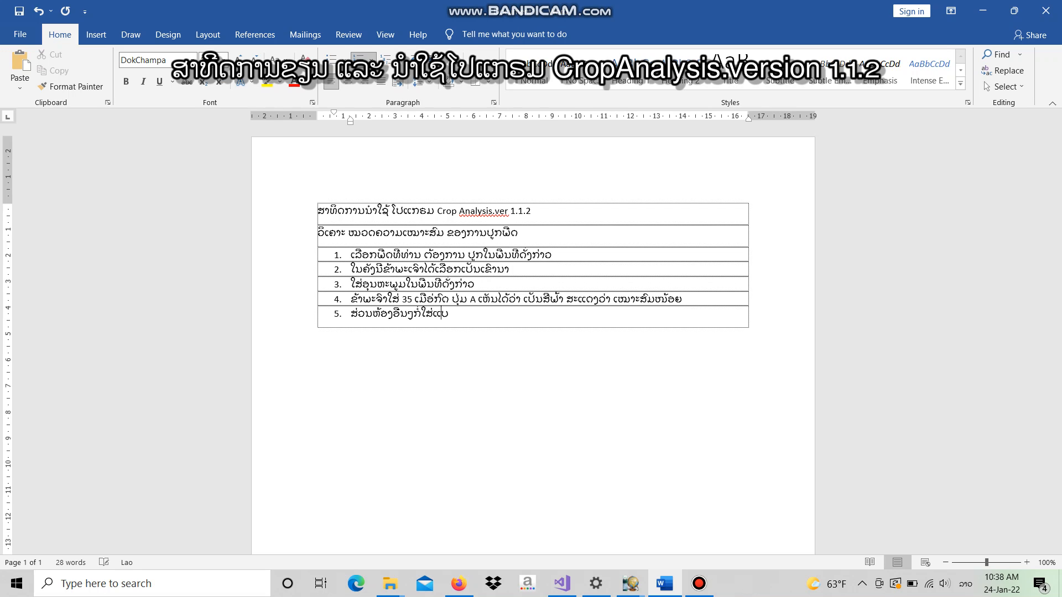
{"action": "type", "text": "ບດຽວກັບ"}
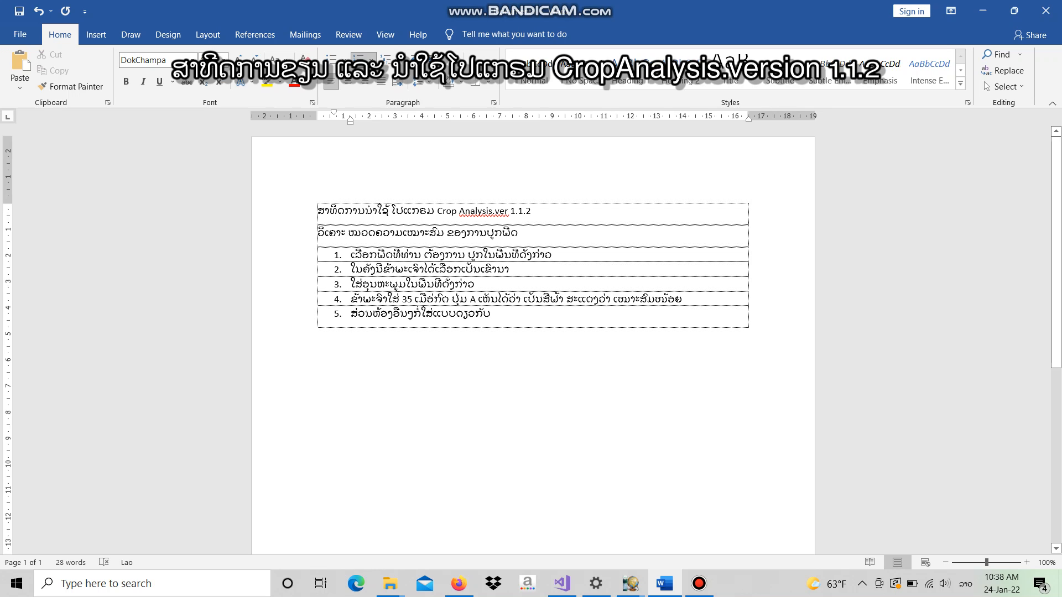
{"action": "type", "text": " ແລ້ວ ກົດ"}
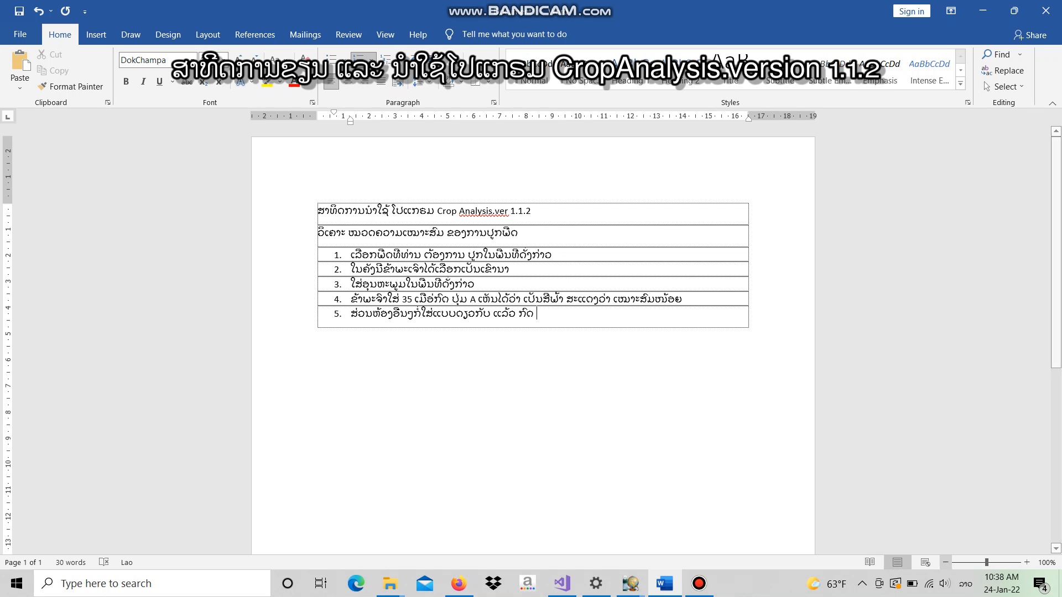
- Complete the fifth list item with a capital "A" using the English keyboard
{"action": "key", "text": "super+space"}
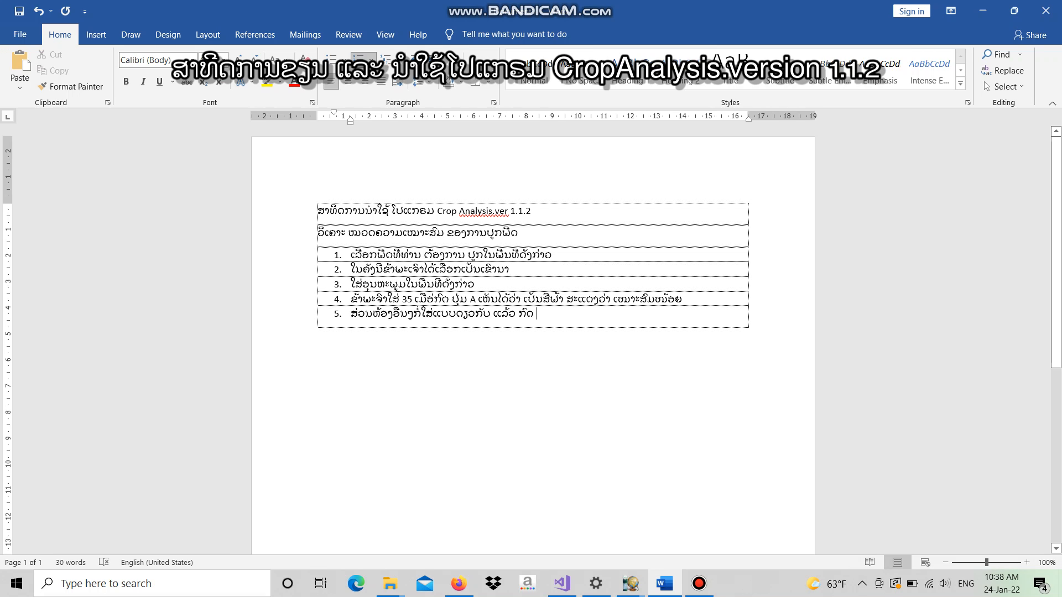
{"action": "key", "text": "ctrl+a"}
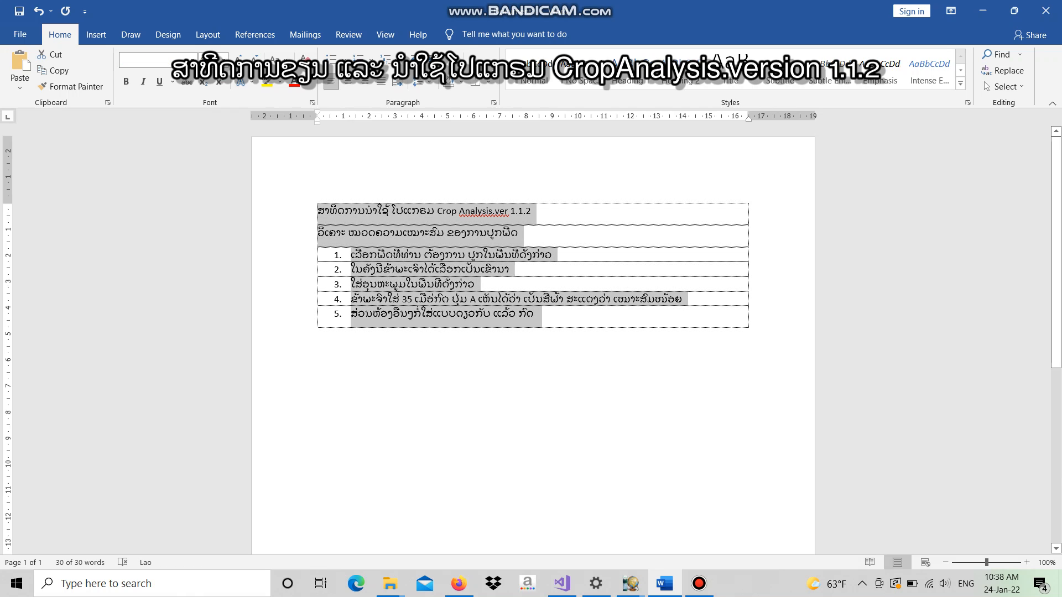
{"action": "key", "text": "Right"}
{"action": "type", "text": "a"}
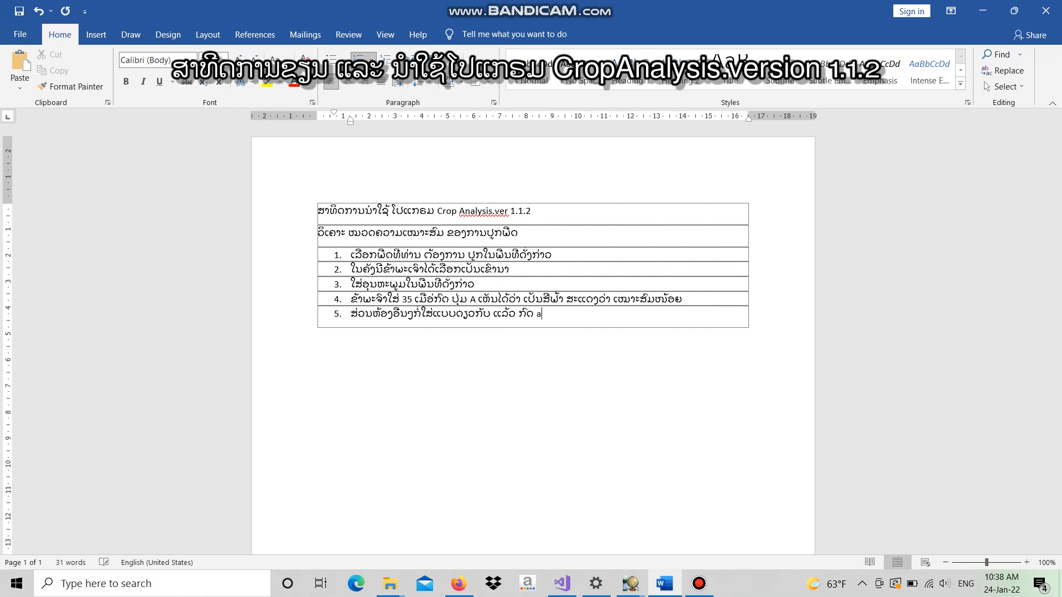
{"action": "key", "text": "BackSpace"}
{"action": "type", "text": "A"}
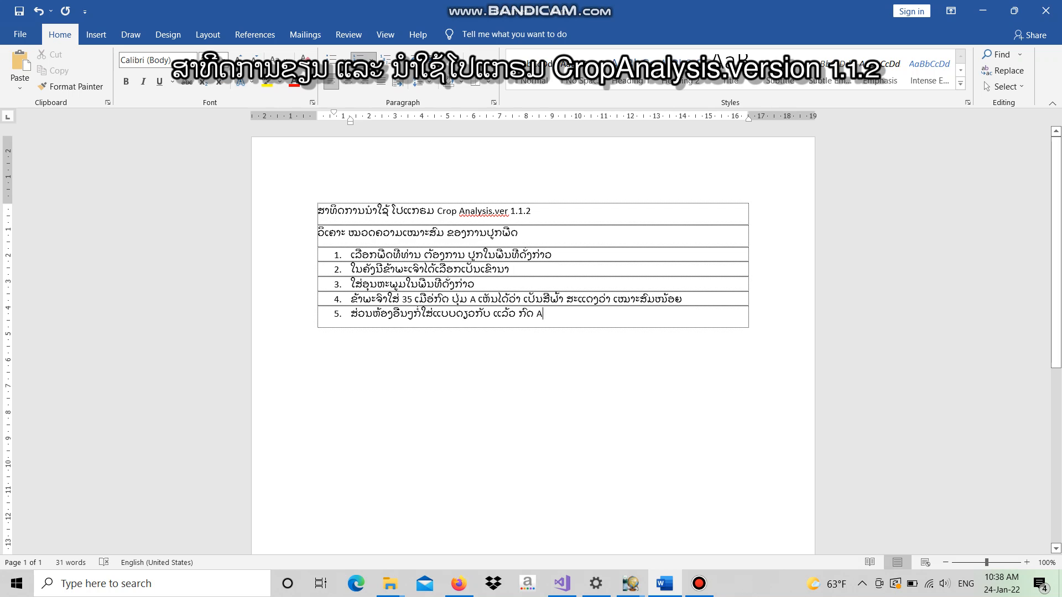
- Look over the suitable_for_crop form again and switch back to the Word document
{"action": "left_click", "coordinate": [698, 584]}
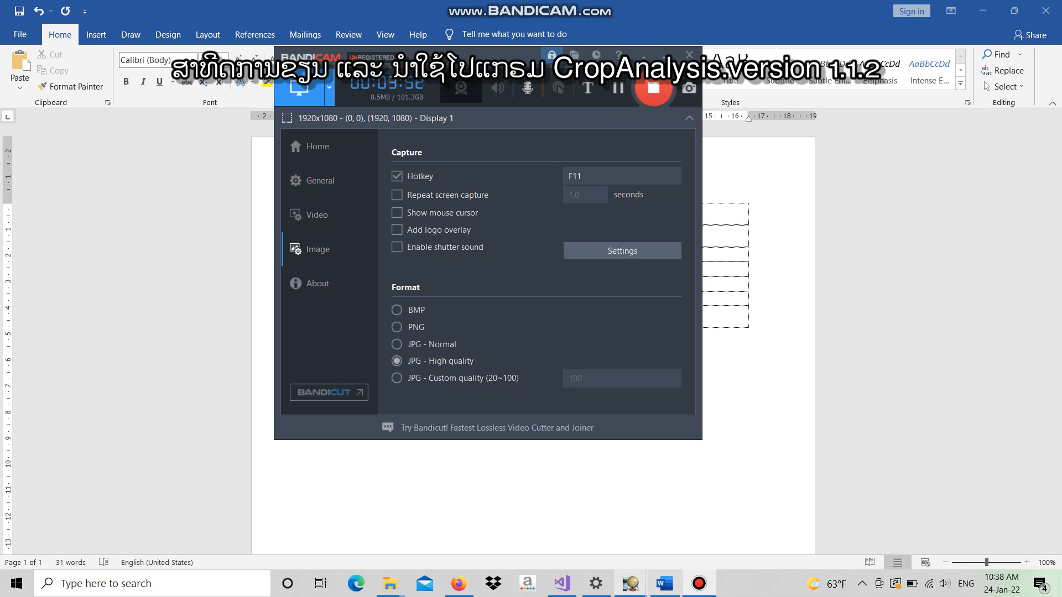
{"action": "mouse_move", "coordinate": [631, 583]}
{"action": "left_click", "coordinate": [691, 517]}
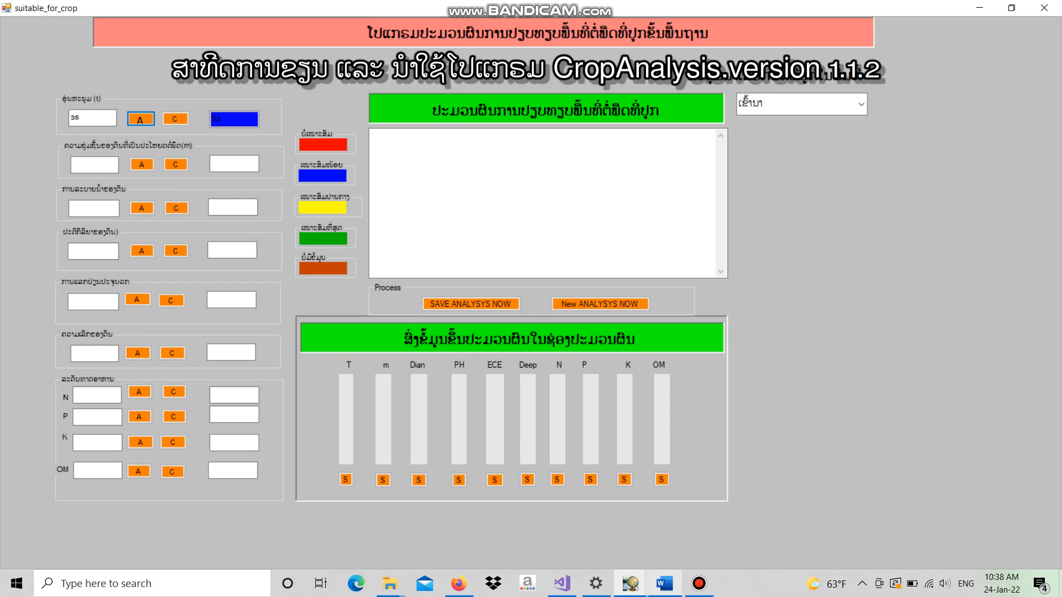
{"action": "left_click", "coordinate": [664, 584]}
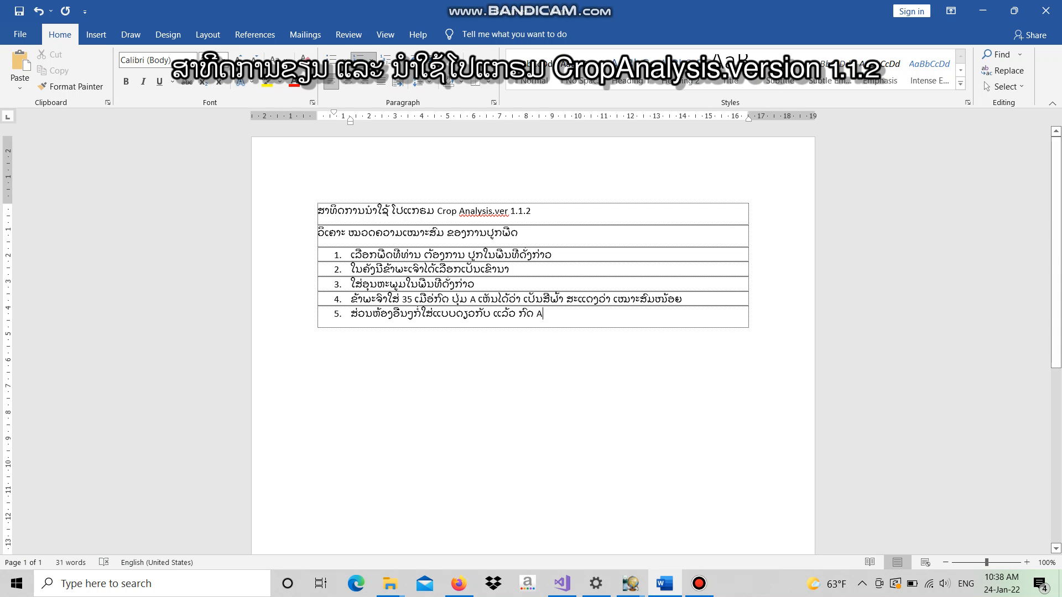
- Add a sixth item to the numbered list and clear the mistyped Latin letters from it
{"action": "key", "text": "Return"}
{"action": "type", "text": "Dkoxt,;oz"}
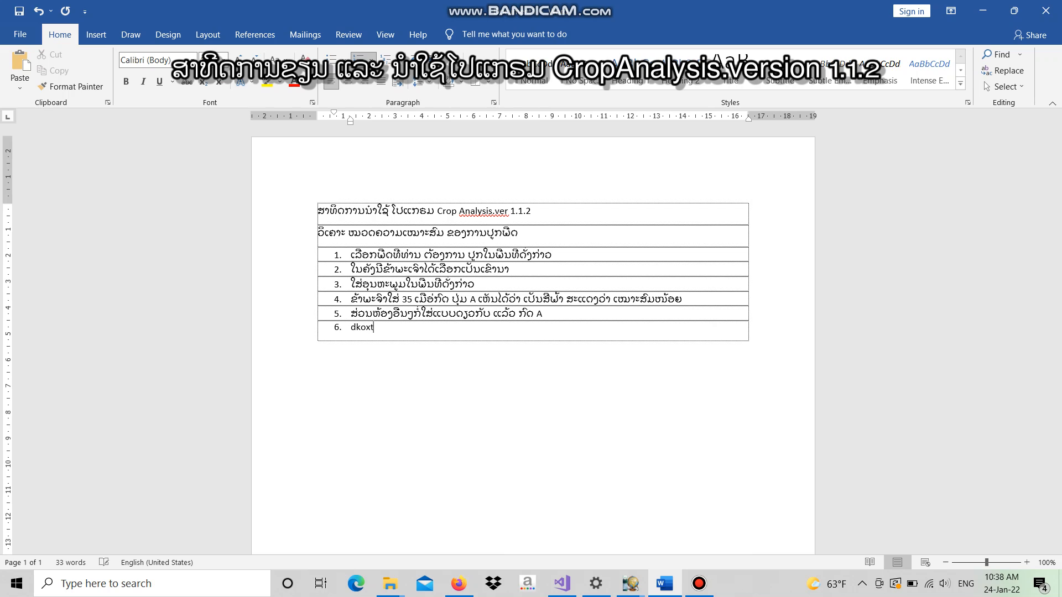
{"action": "key", "text": "BackSpace"}
{"action": "key", "text": "BackSpace"}
{"action": "key", "text": "BackSpace"}
{"action": "key", "text": "BackSpace"}
{"action": "key", "text": "BackSpace"}
{"action": "key", "text": "BackSpace"}
{"action": "key", "text": "BackSpace"}
{"action": "key", "text": "BackSpace"}
{"action": "key", "text": "BackSpace"}
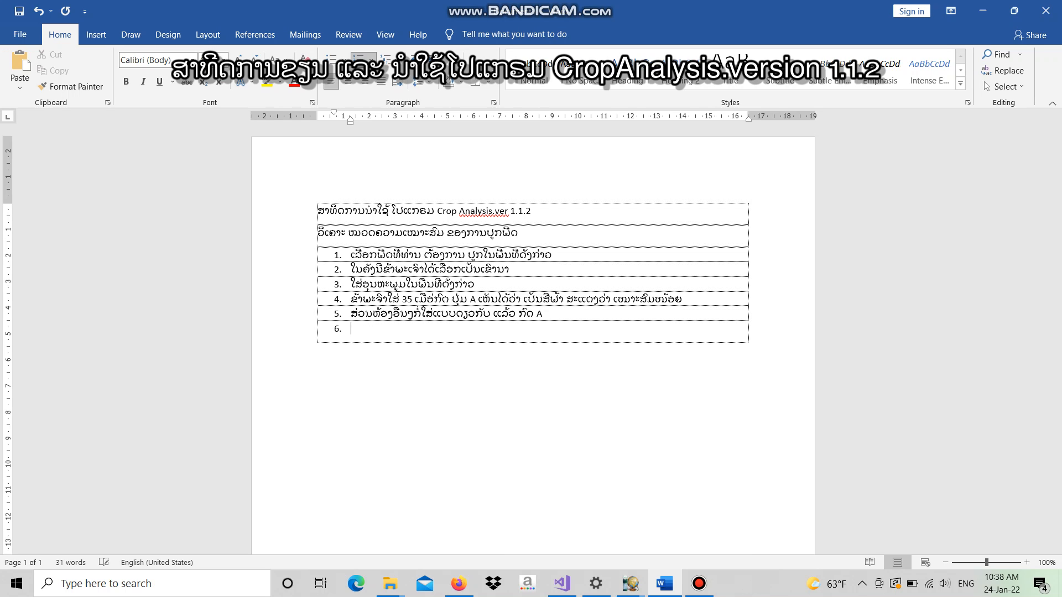
- Write "ການປະມວນຜົນແມ່ນໃຫ້ກົດ ຕາມຮູບແບບ" as the sixth list item with the Lao keyboard
{"action": "key", "text": "super+space"}
{"action": "key", "text": "super+space"}
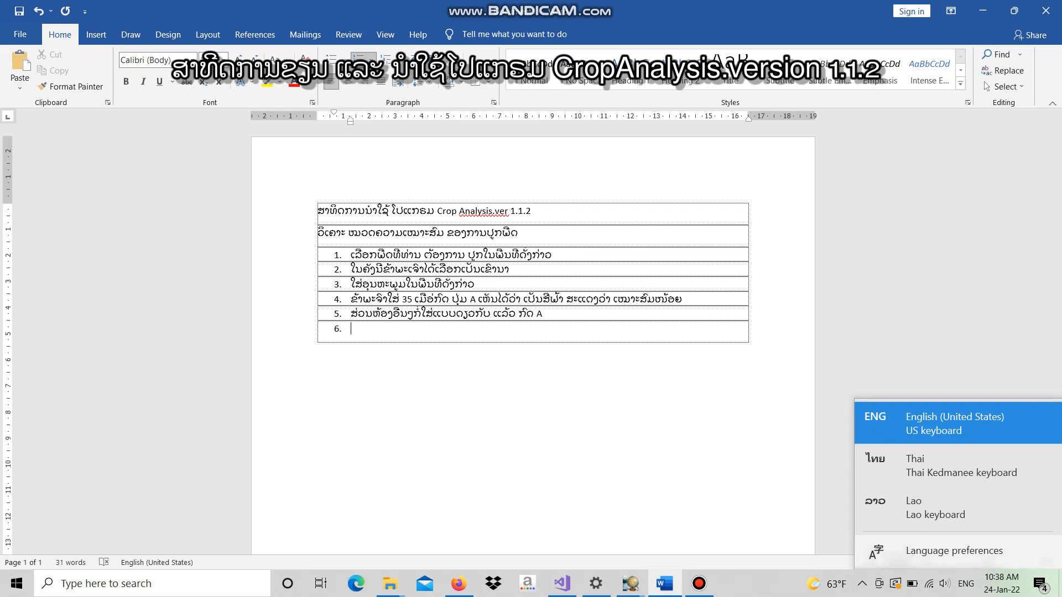
{"action": "type", "text": "ການປະມ"}
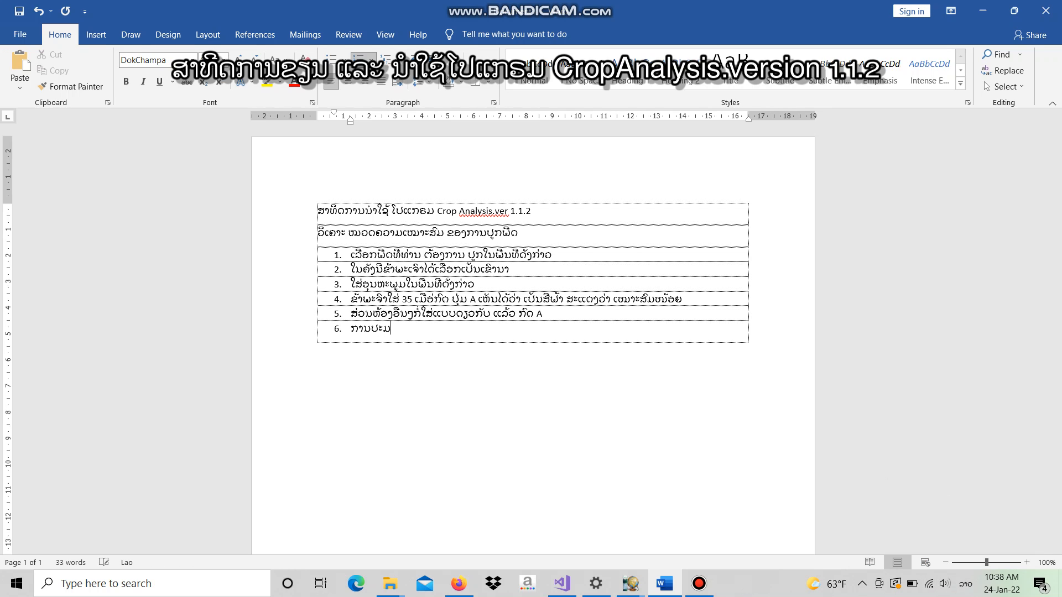
{"action": "type", "text": "ວນຜົນດ"}
{"action": "type", "text": "ມ່ນ"}
{"action": "type", "text": "ມຫ"}
{"action": "type", "text": "ກົດ"}
{"action": "key", "text": "BackSpace"}
{"action": "key", "text": "BackSpace"}
{"action": "key", "text": "BackSpace"}
{"action": "key", "text": "BackSpace"}
{"action": "key", "text": "BackSpace"}
{"action": "key", "text": "BackSpace"}
{"action": "type", "text": "ໃຫ້ກົດ ຕາມຮູບ"}
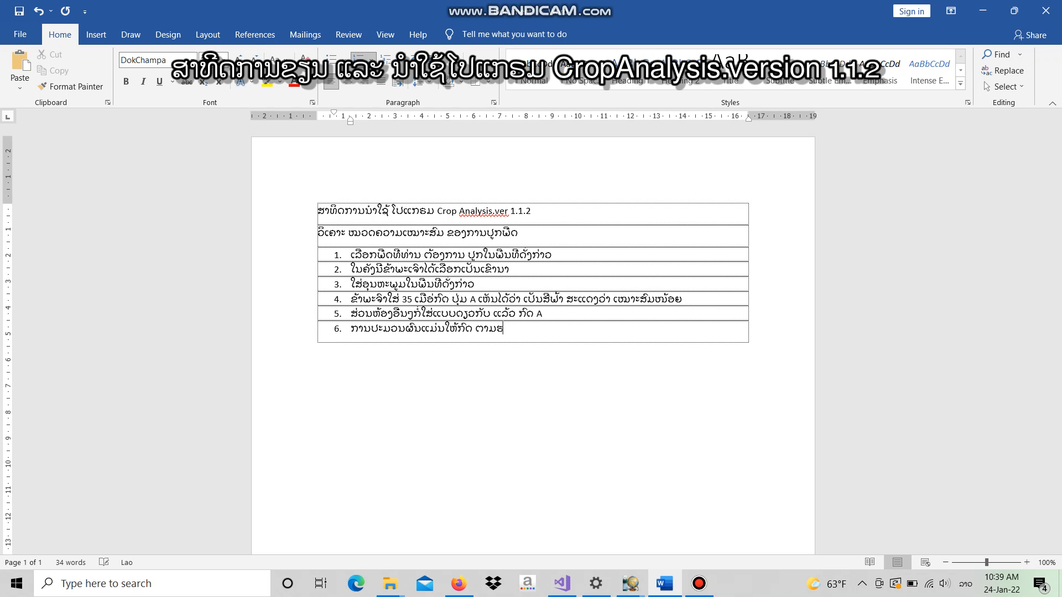
{"action": "type", "text": "ແບບ"}
- Switch to the suitable_for_crop form and send the temperature (T) result to the processing output box
{"action": "mouse_move", "coordinate": [630, 584]}
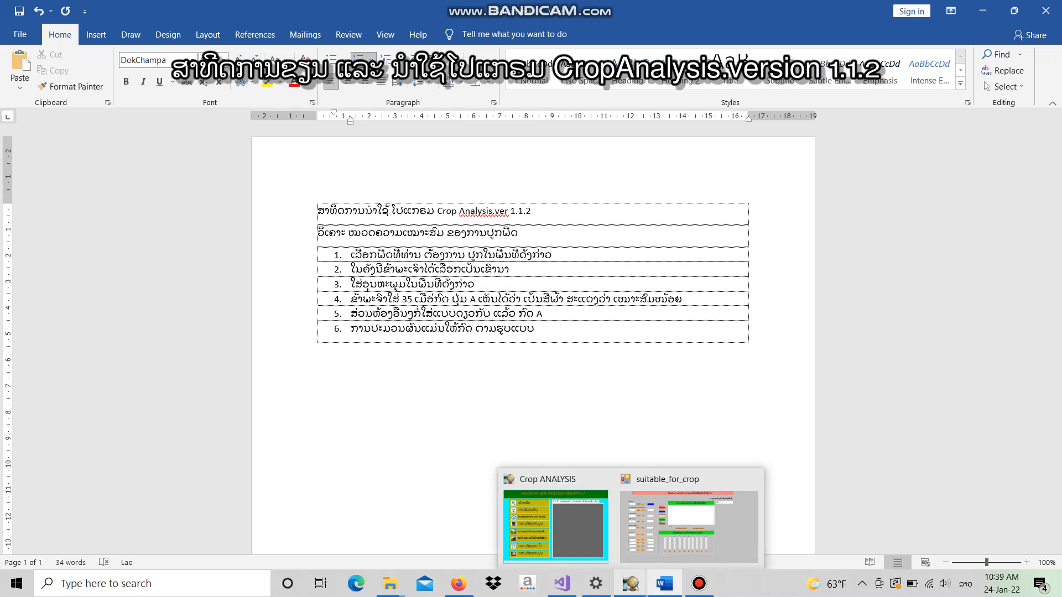
{"action": "left_click", "coordinate": [688, 517]}
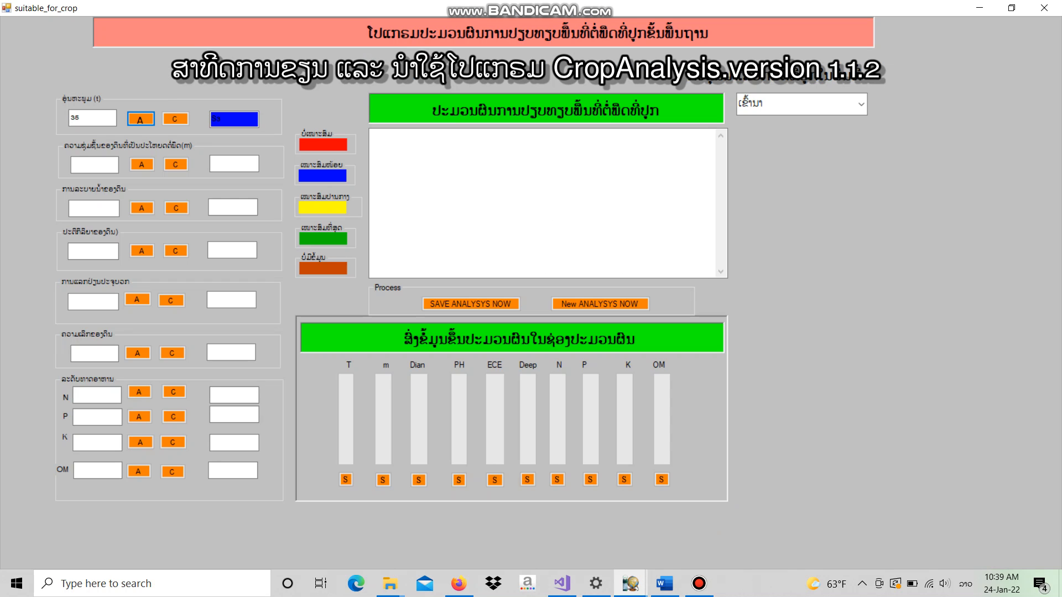
{"action": "left_click", "coordinate": [345, 480]}
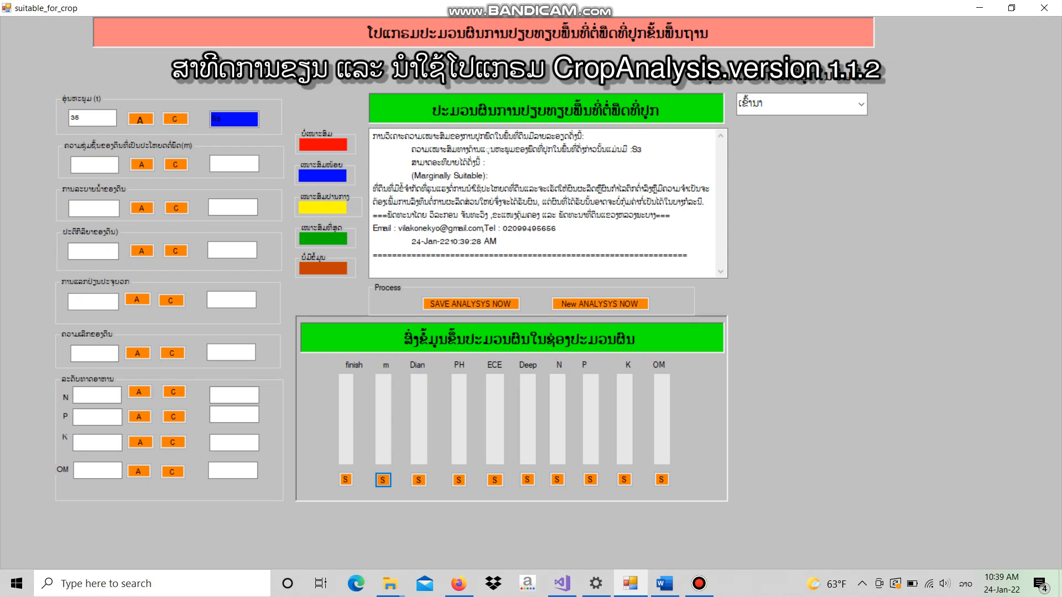
- Switch to the Word document and add the seventh list item "ຈາກນັ້ນເຊບແລະພິຈາລະນາຕາມໂປແກຣມວິເຄາະມາໃຫ້"
{"action": "left_click", "coordinate": [664, 584]}
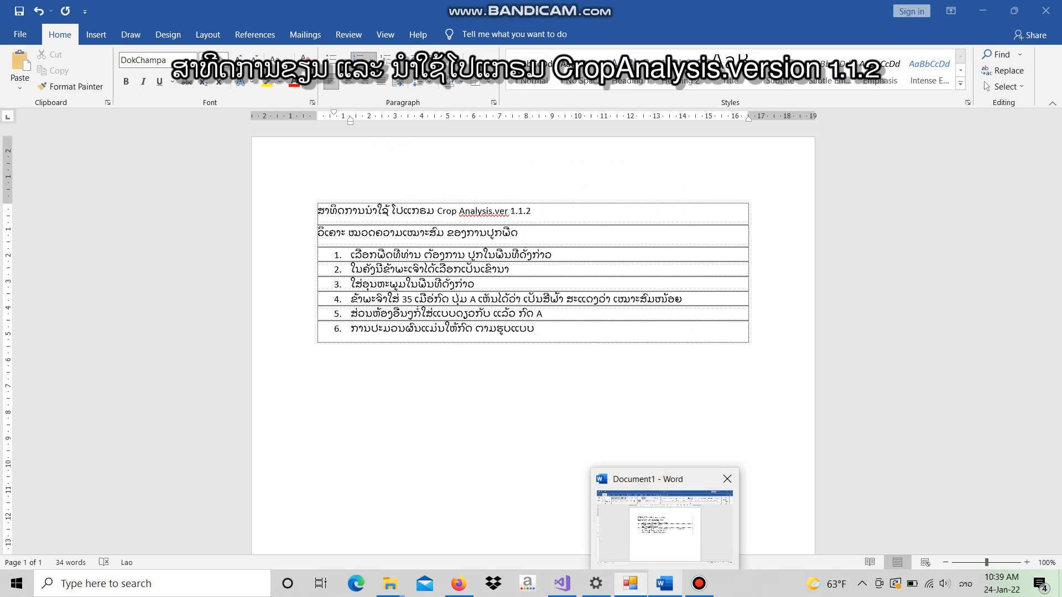
{"action": "key", "text": "Return"}
{"action": "type", "text": "ຈາກນັ້ນ"}
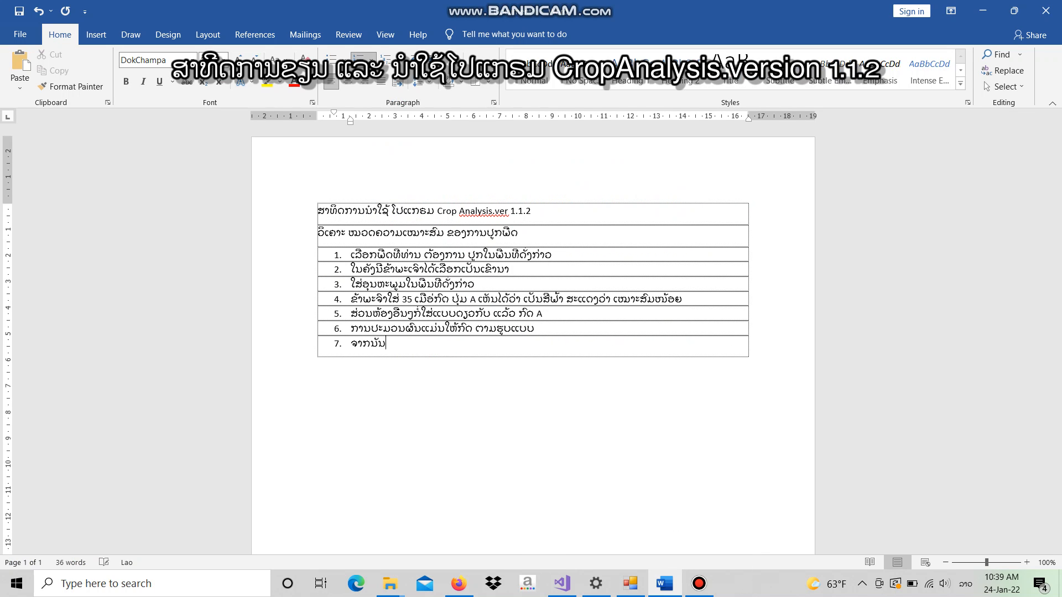
{"action": "type", "text": "ເຊບແລະພິຈາລະນາຕາມໂປແກ"}
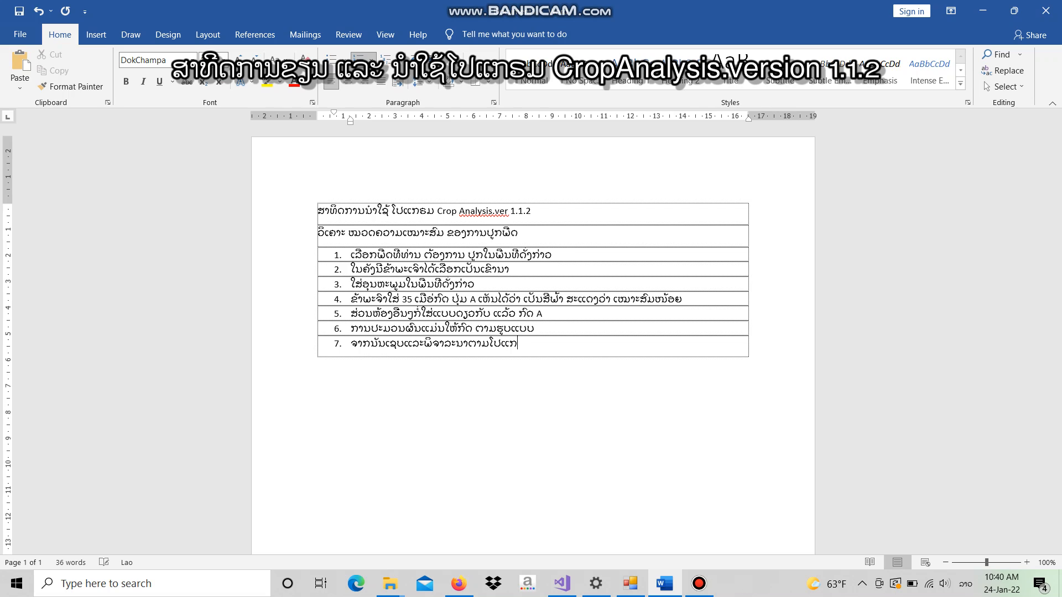
{"action": "type", "text": "ຣມວິເຄາະມາໃຫ້"}
- Add "ຂອບໃຈ" as the eighth list item and switch to the suitable_for_crop form
{"action": "key", "text": "Return"}
{"action": "type", "text": "ຂອບໃຈ"}
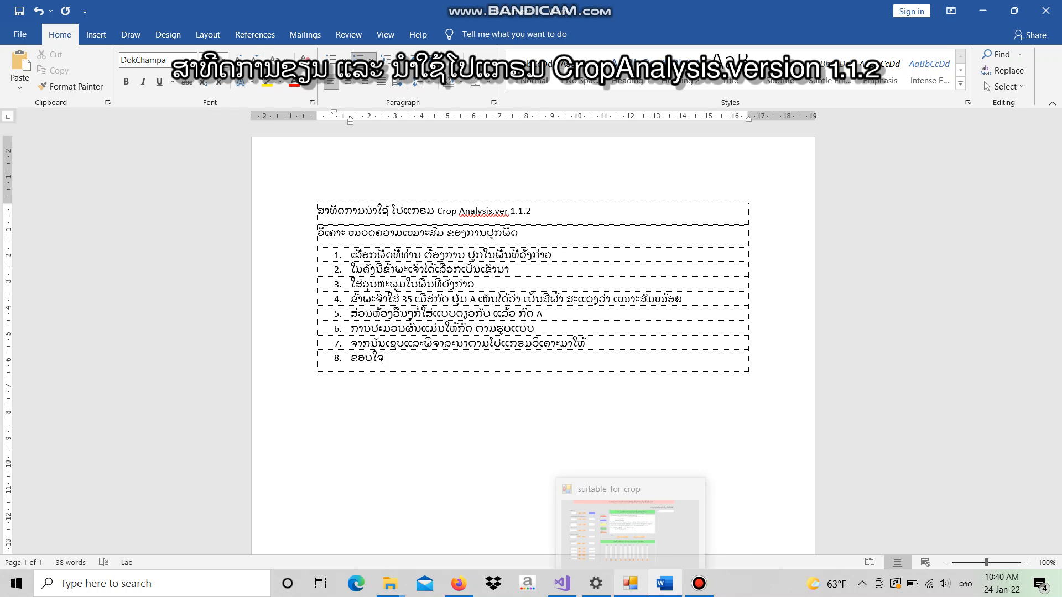
{"action": "left_click", "coordinate": [629, 584]}
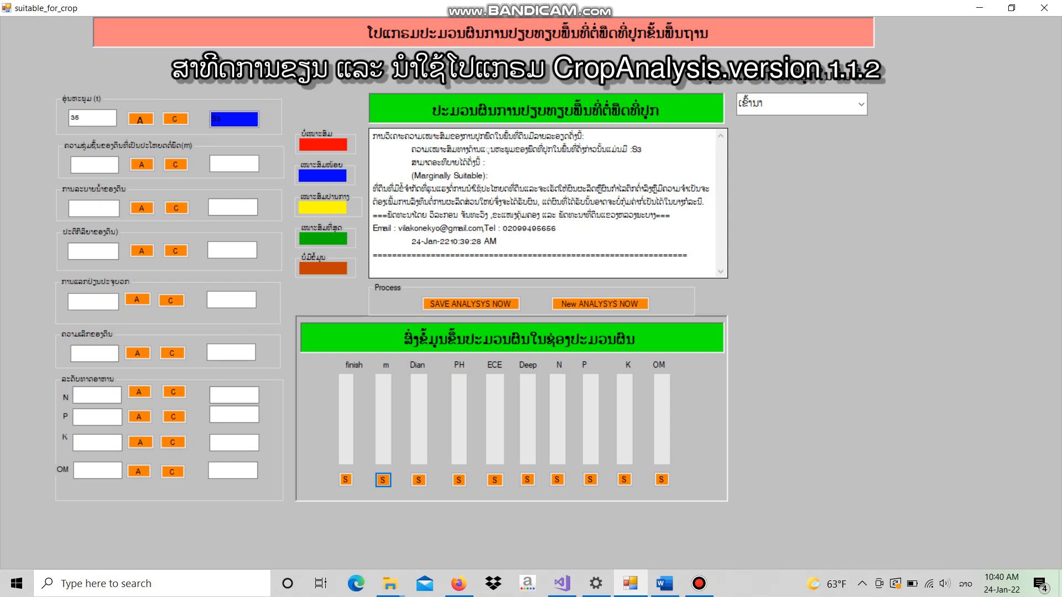